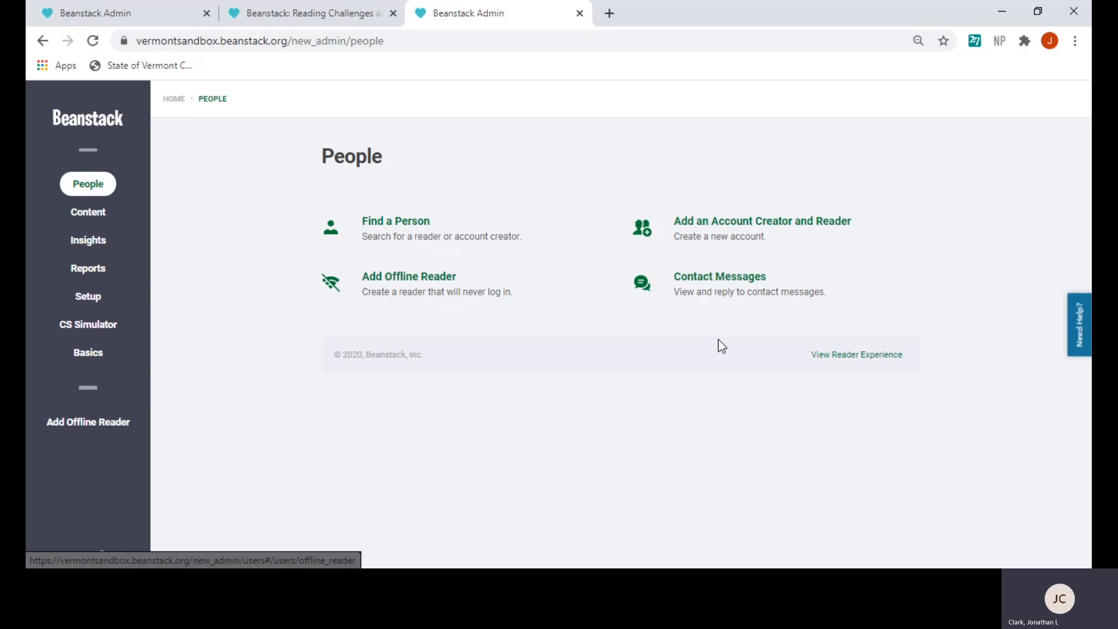
Open the blank Add an Account Creator and Reader form and look over its fields
left_click(738, 227)
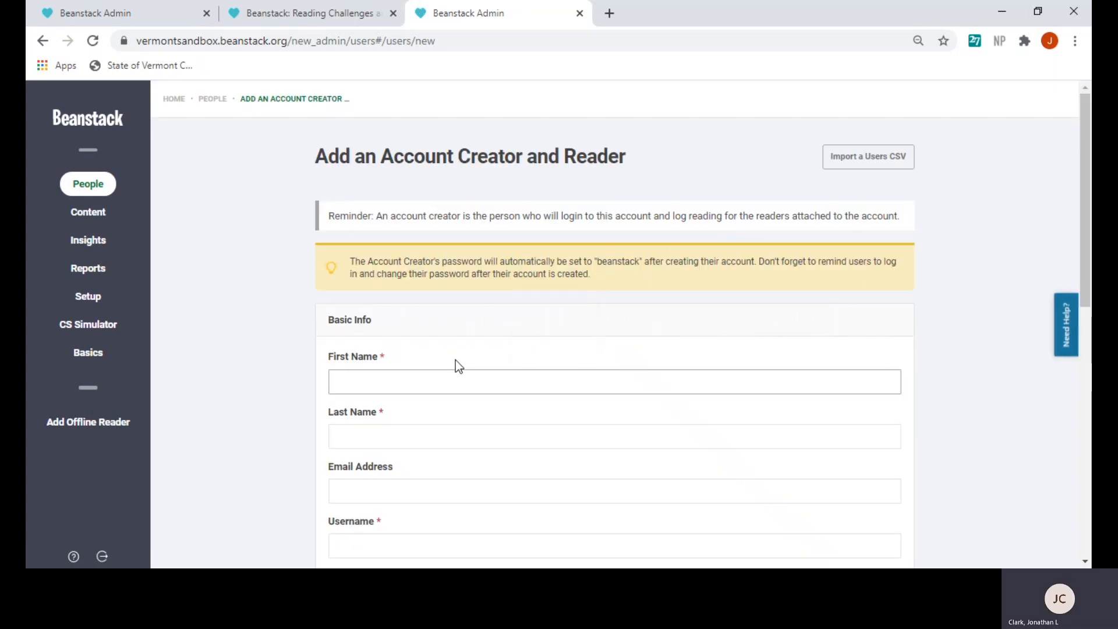
scroll(456, 364, "down", 1)
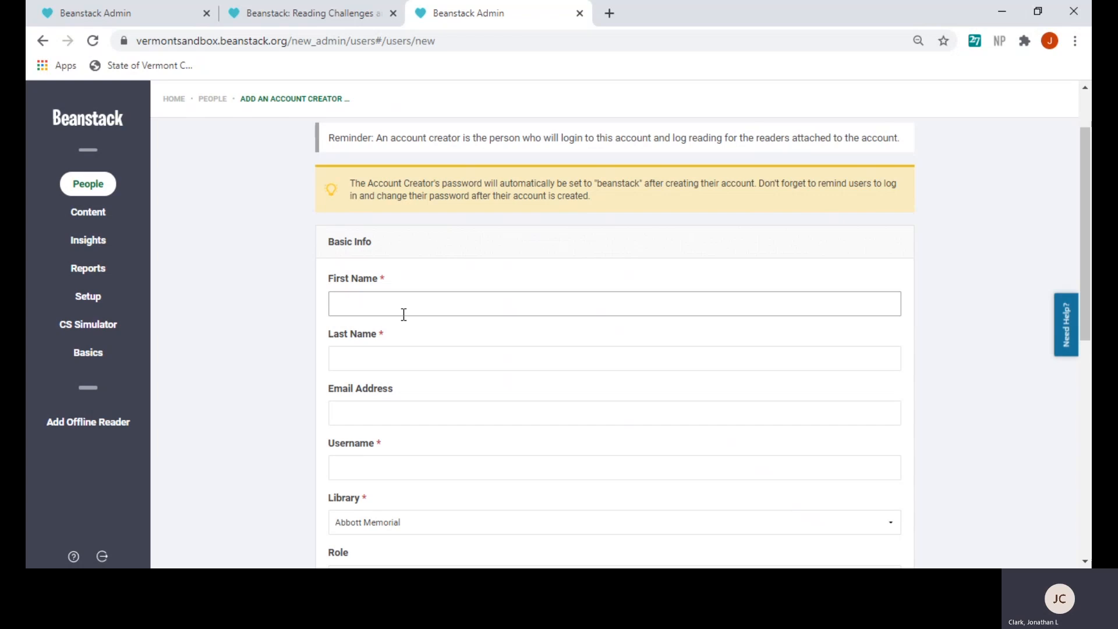
scroll(404, 315, "down", 4)
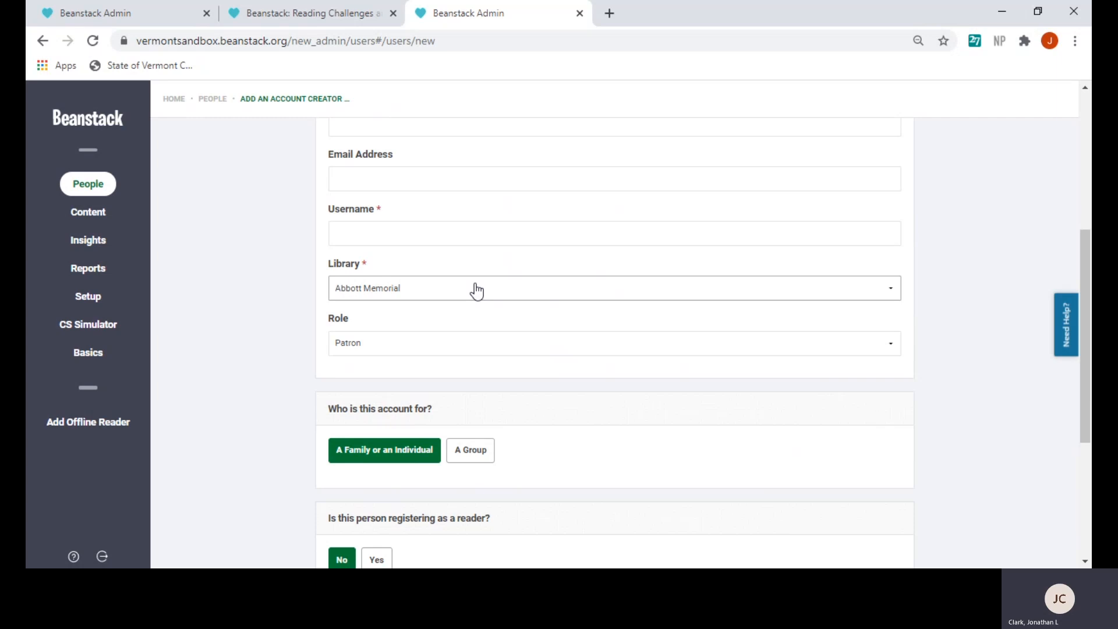
scroll(465, 348, "up", 5)
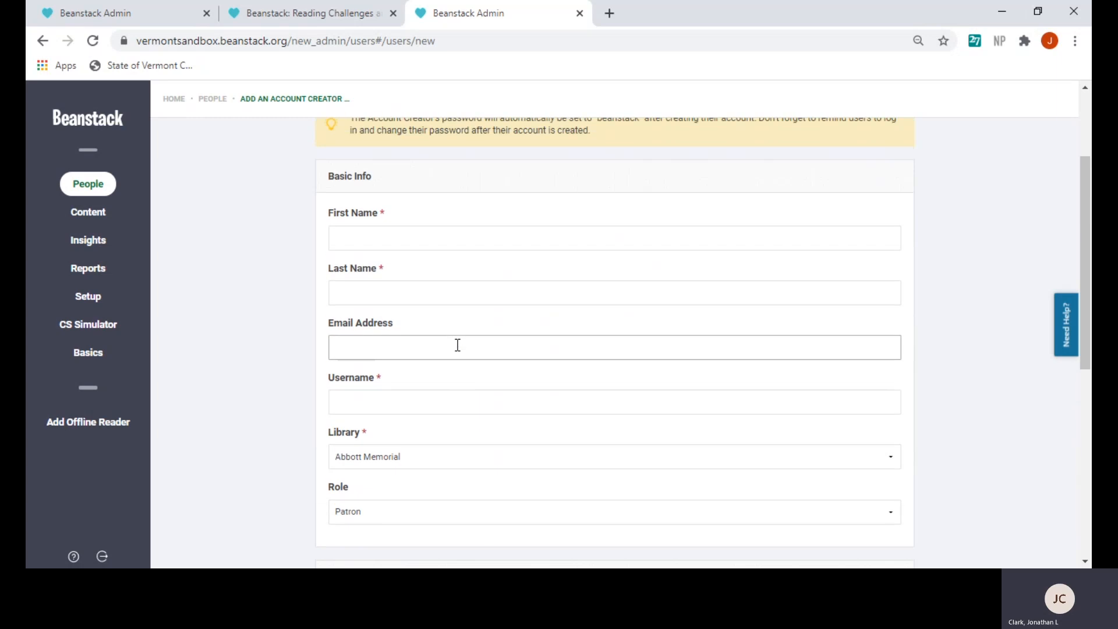
Enter the account creator's first name, last name and username, fixing a typo in the last name
left_click(378, 377)
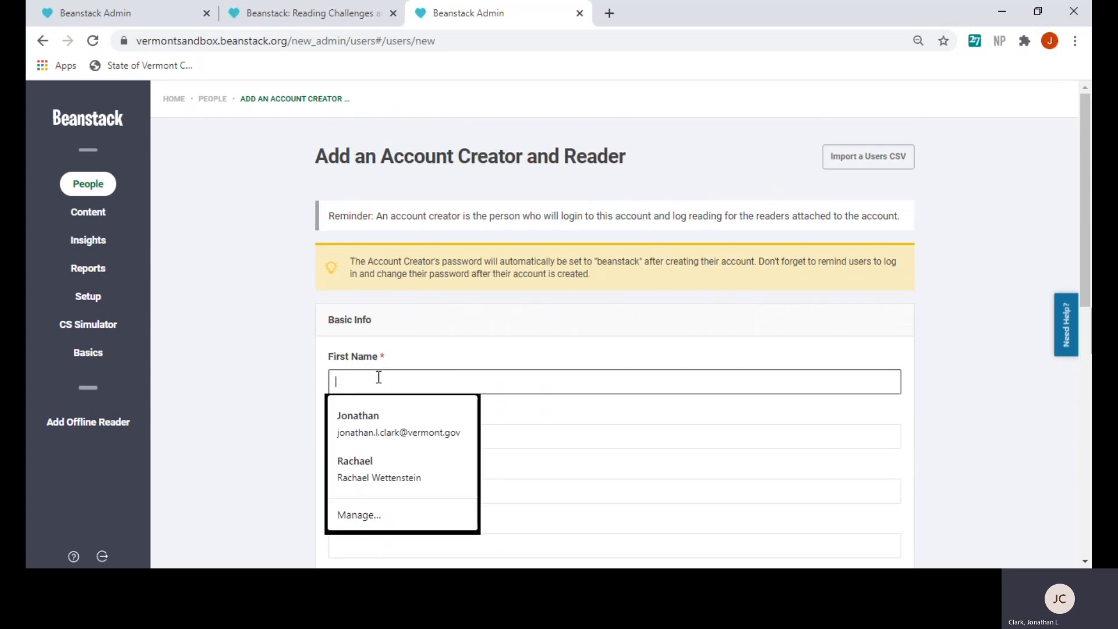
type("Adult")
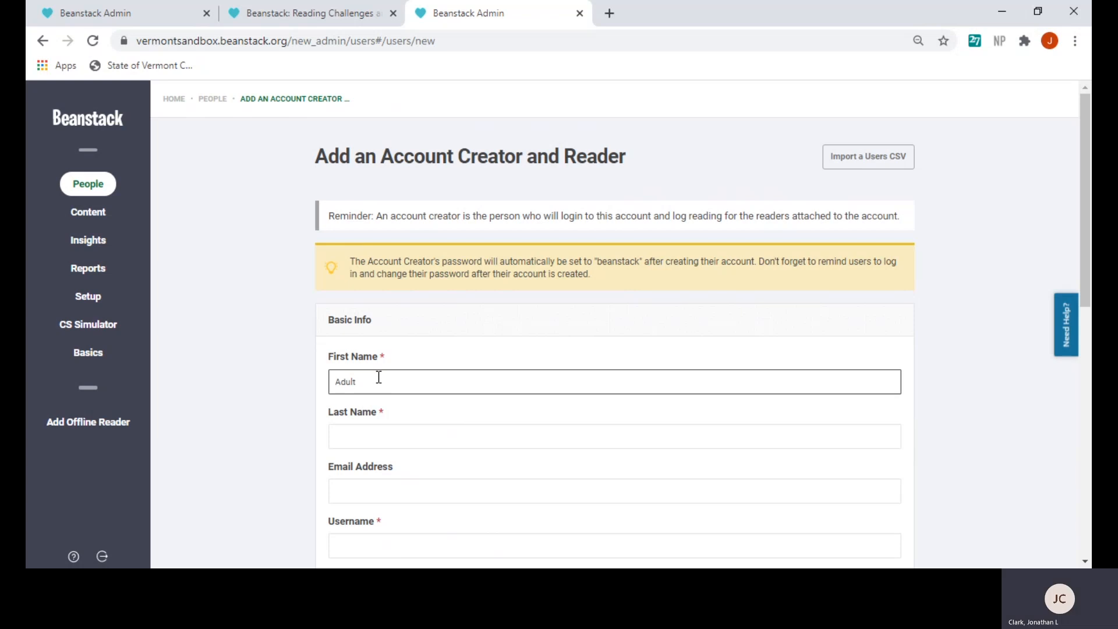
key("Tab")
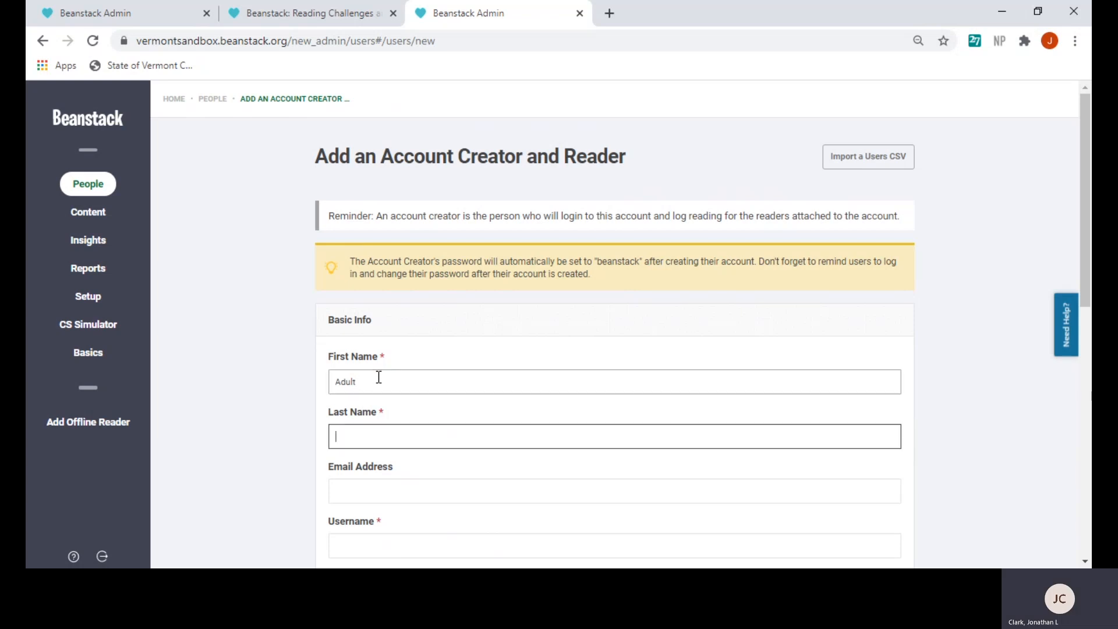
type("Vermonter")
key("BackSpace")
type("r")
scroll(467, 481, "down", 3)
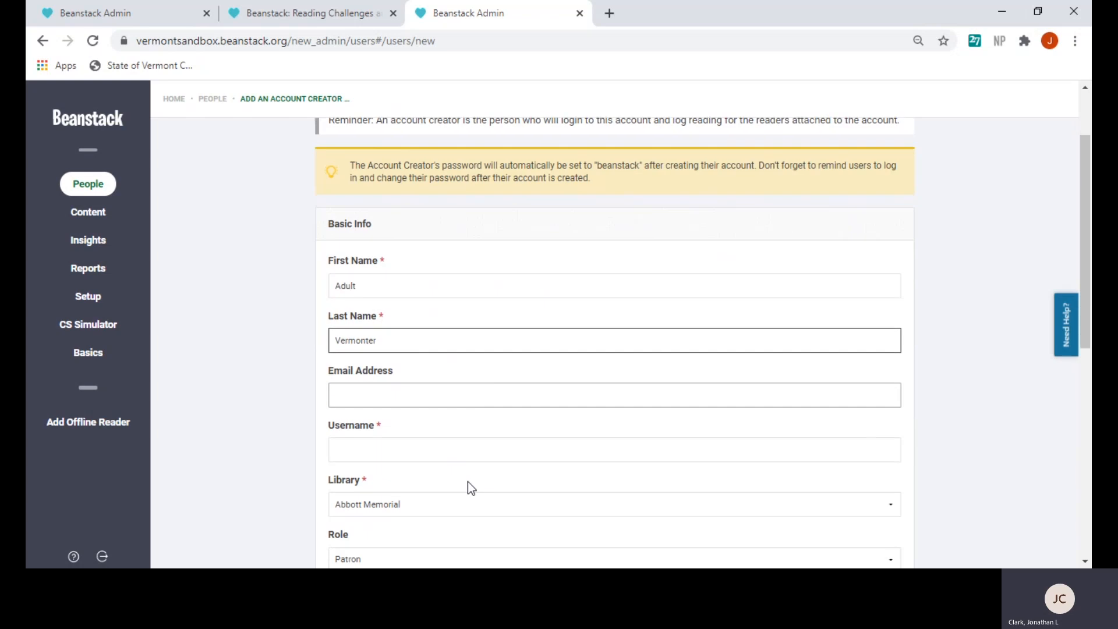
left_click(420, 385)
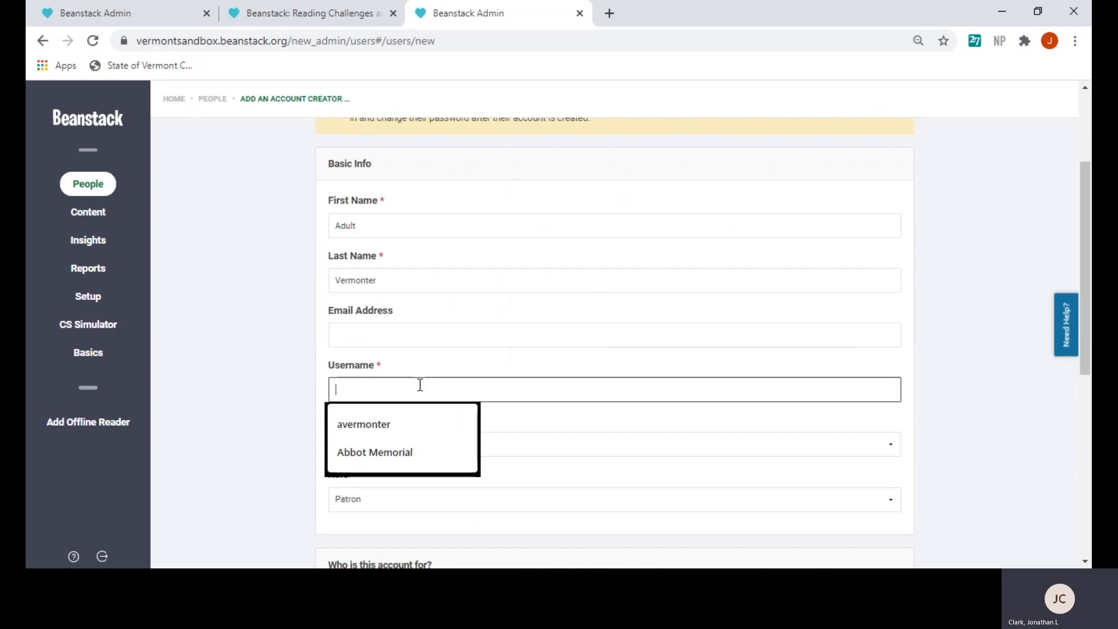
type("Averm")
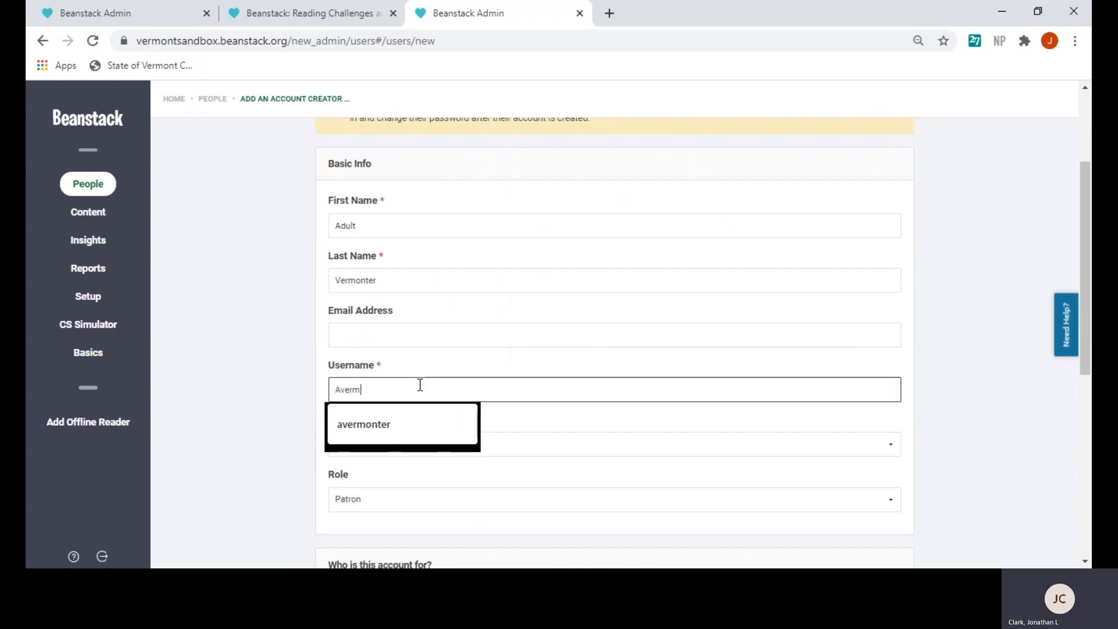
type("onter")
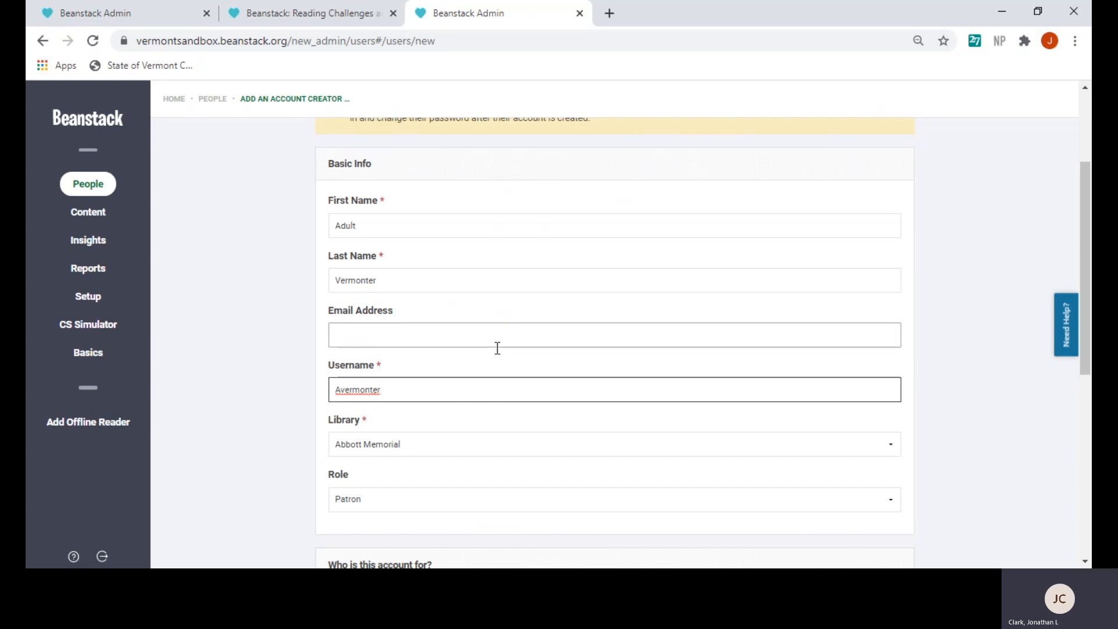
scroll(497, 350, "down", 1)
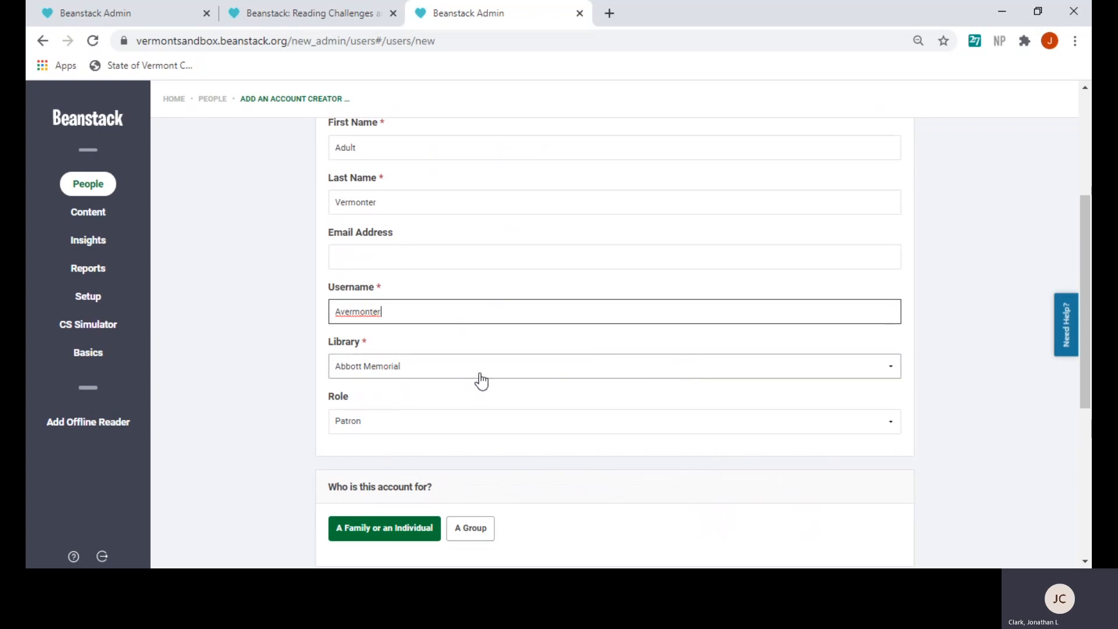
left_click(454, 367)
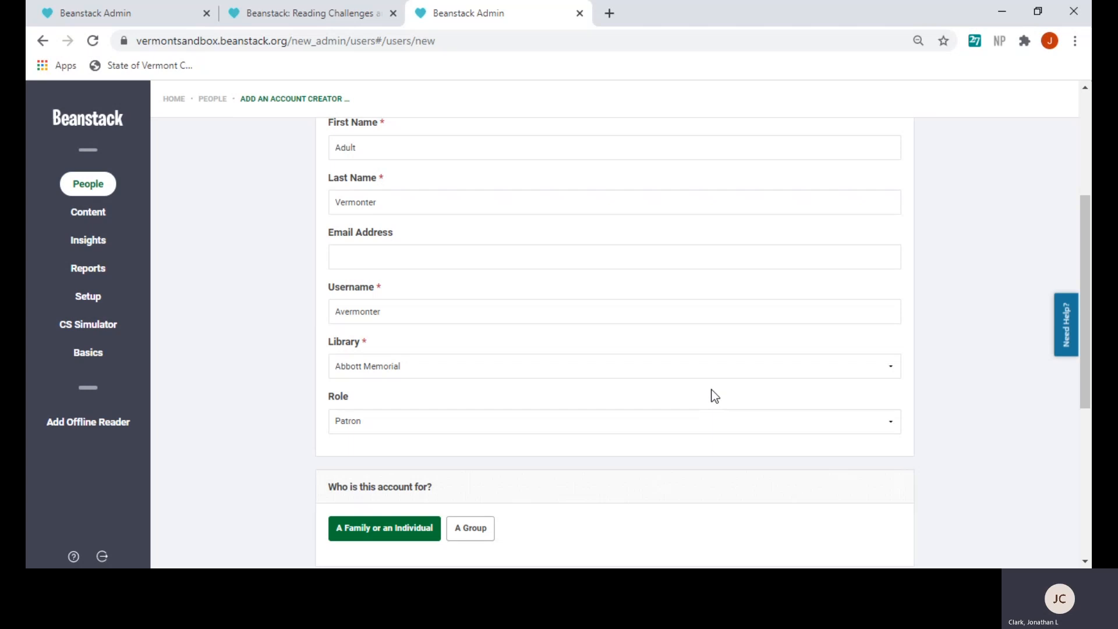
scroll(697, 408, "down", 3)
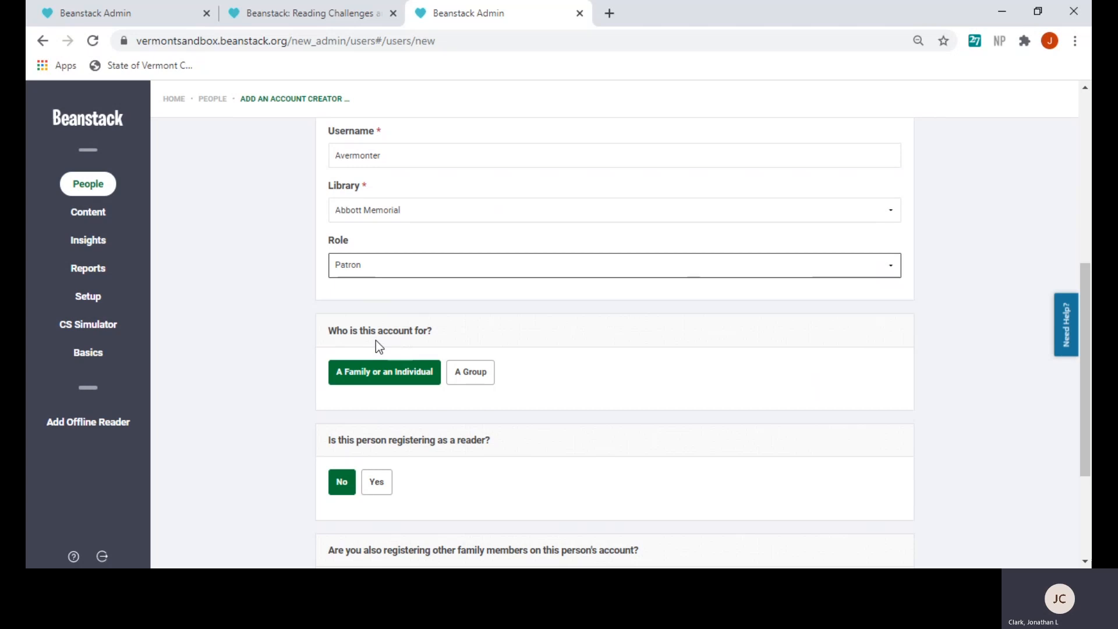
left_click(642, 391)
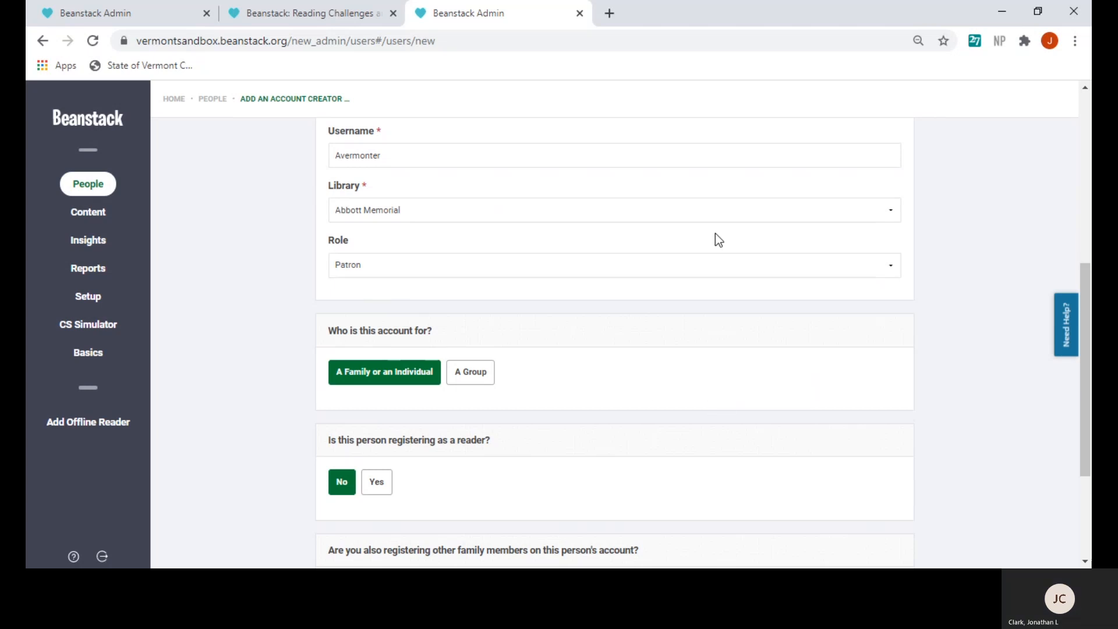
scroll(686, 297, "down", 1)
scroll(687, 297, "down", 1)
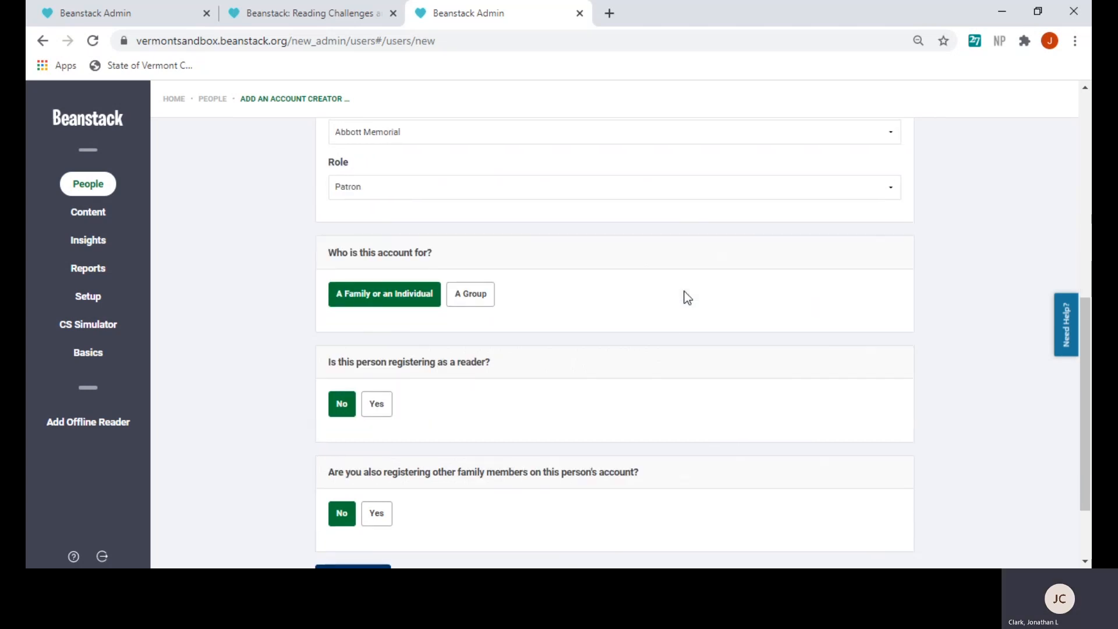
scroll(687, 298, "down", 3)
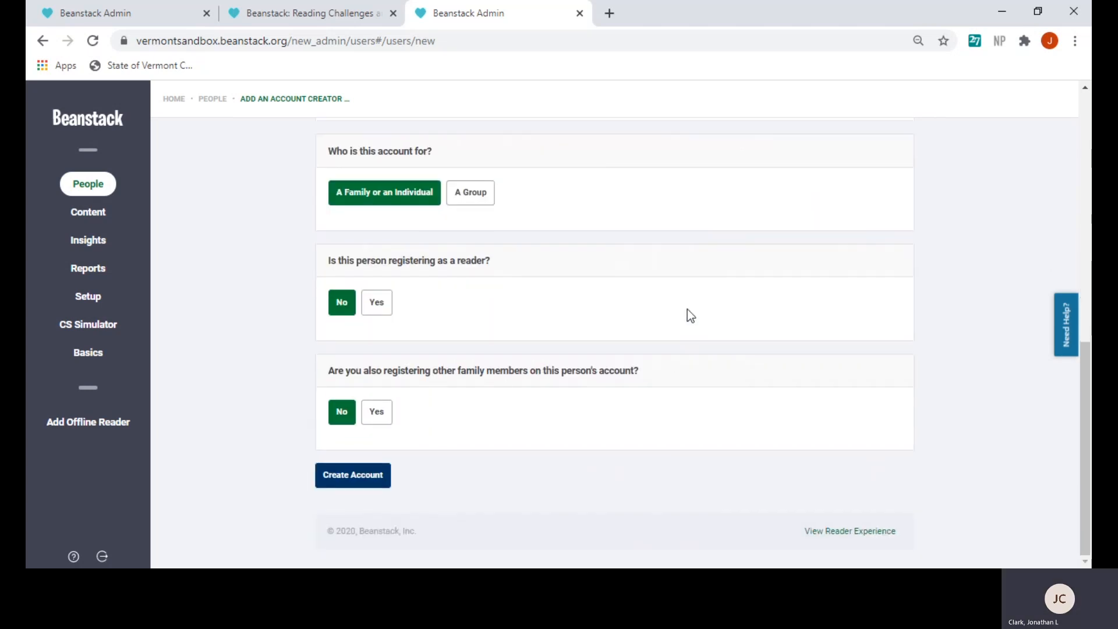
Register the account creator as a reader aged 18+ and scroll to the challenge list
left_click(377, 306)
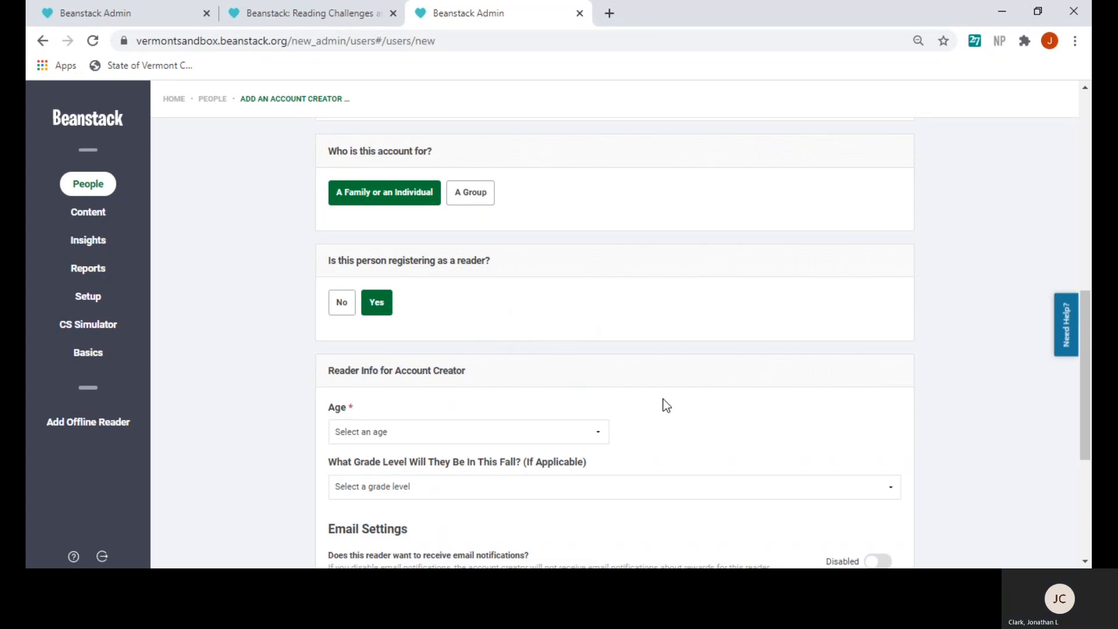
scroll(663, 398, "down", 3)
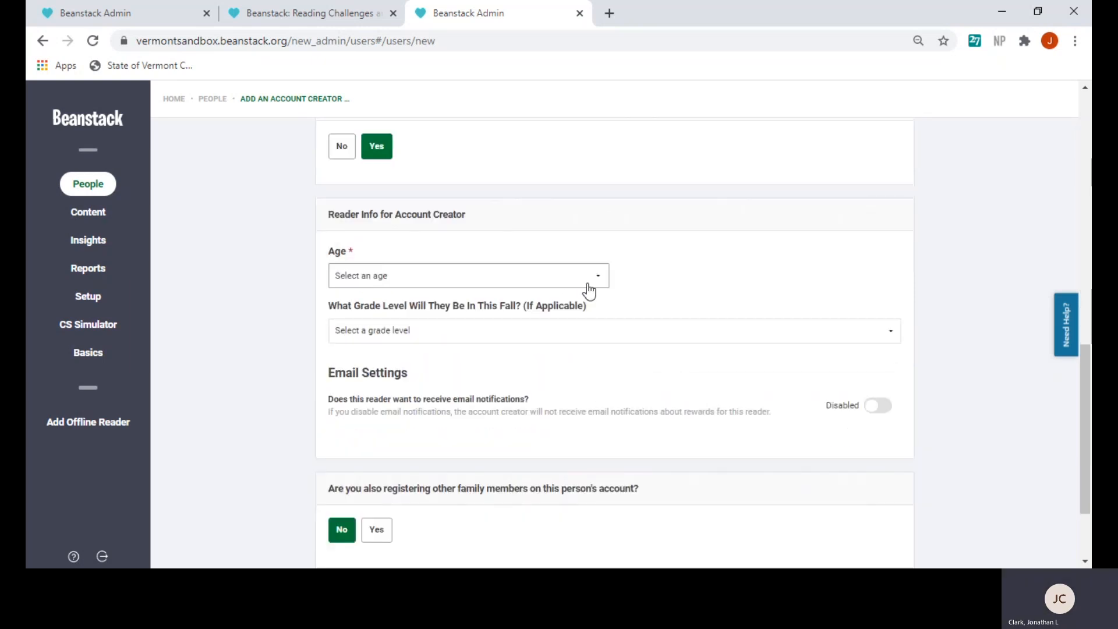
left_click(596, 284)
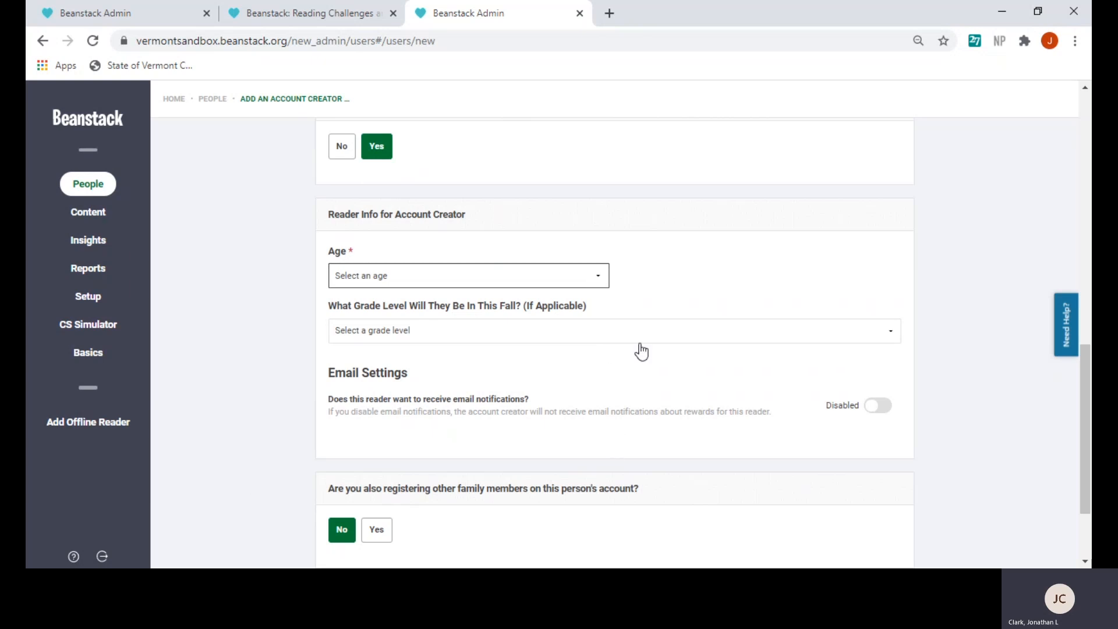
left_click(368, 503)
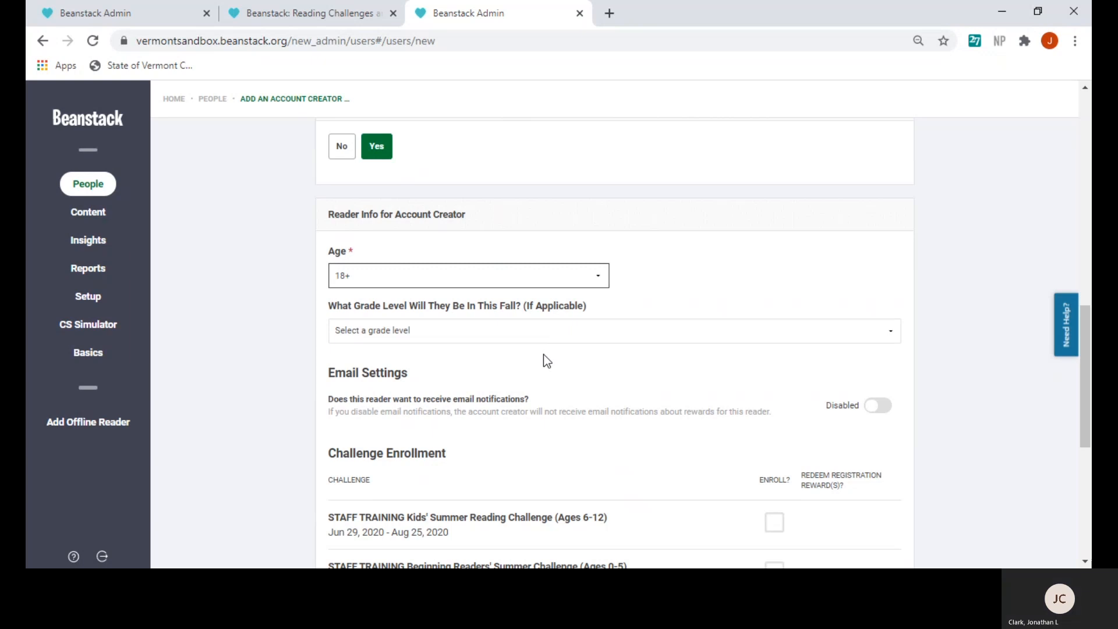
scroll(548, 359, "down", 2)
scroll(586, 360, "down", 1)
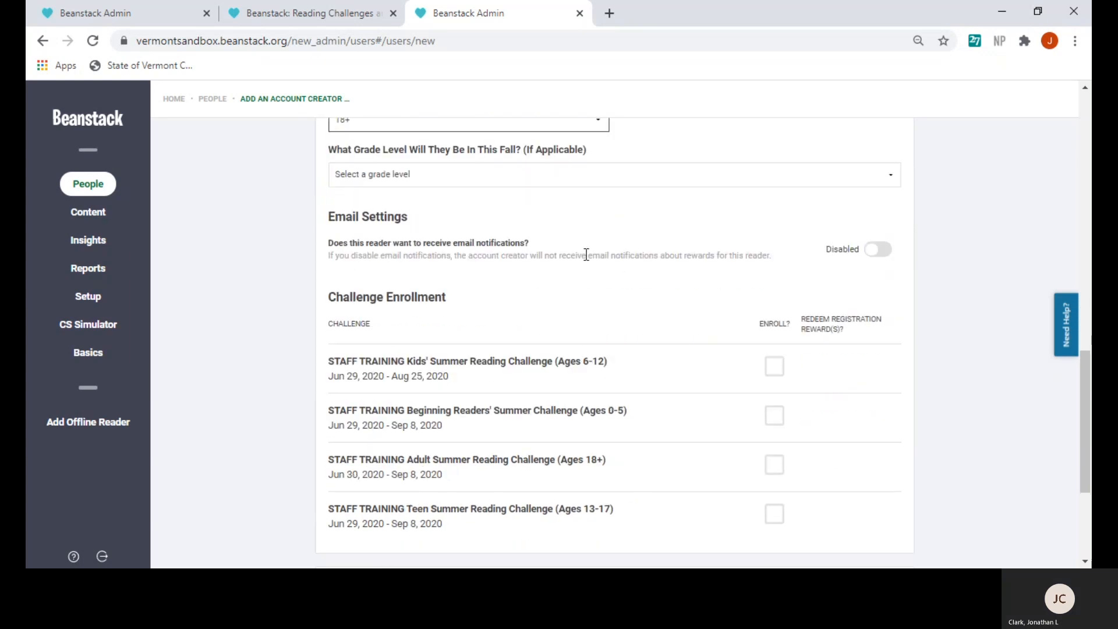
scroll(584, 280, "down", 1)
scroll(584, 283, "down", 1)
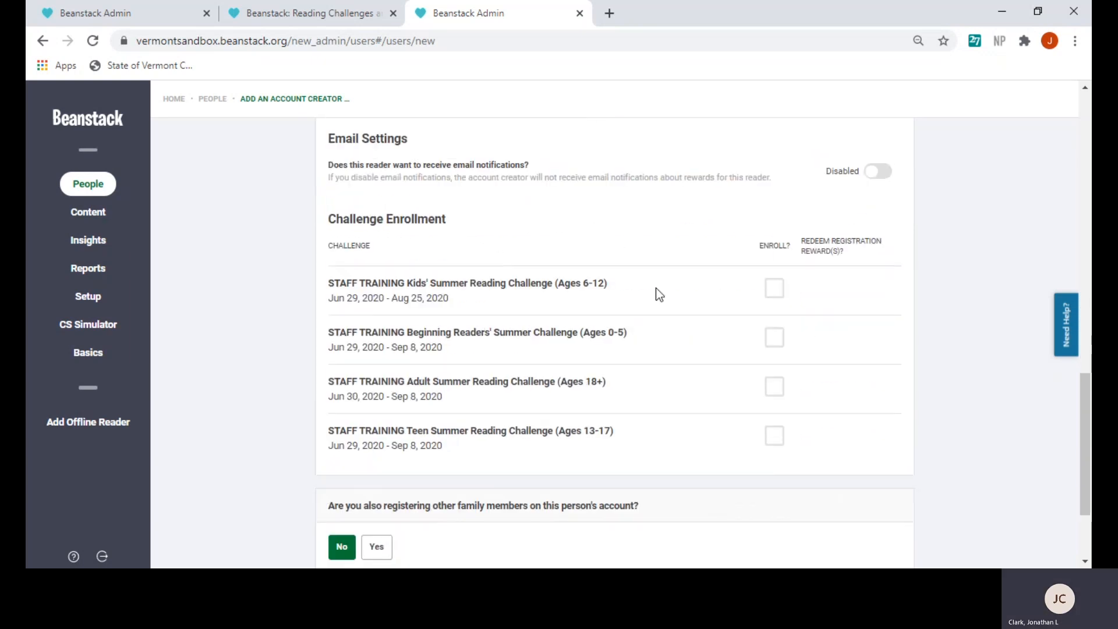
scroll(569, 230, "down", 2)
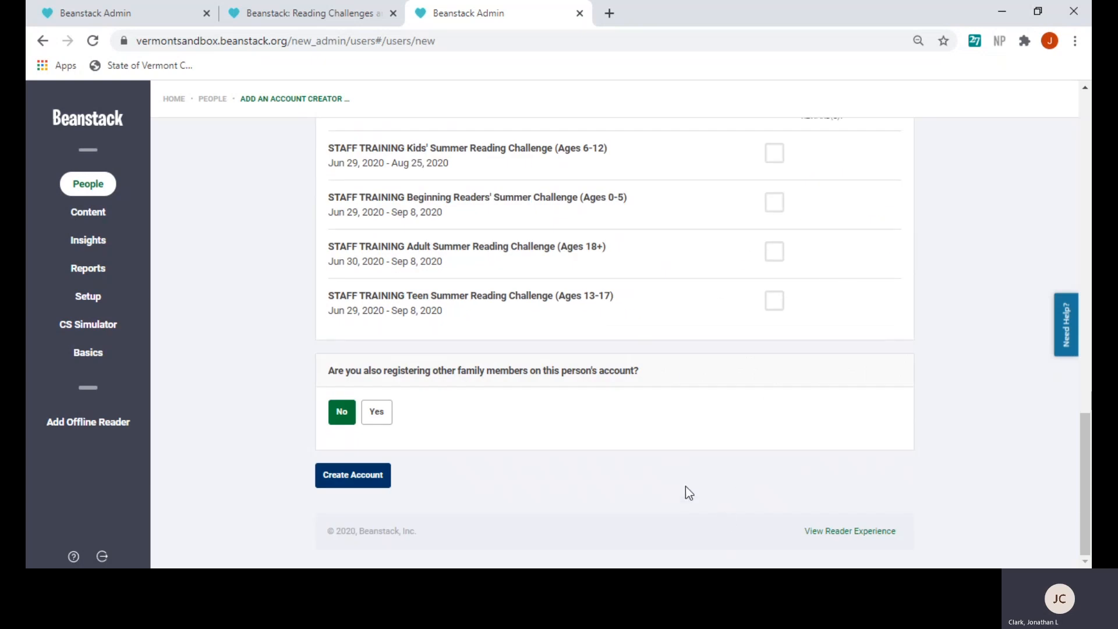
Choose to add family members and enter a reader named 'Beginning Reader' with the family surname
left_click(378, 415)
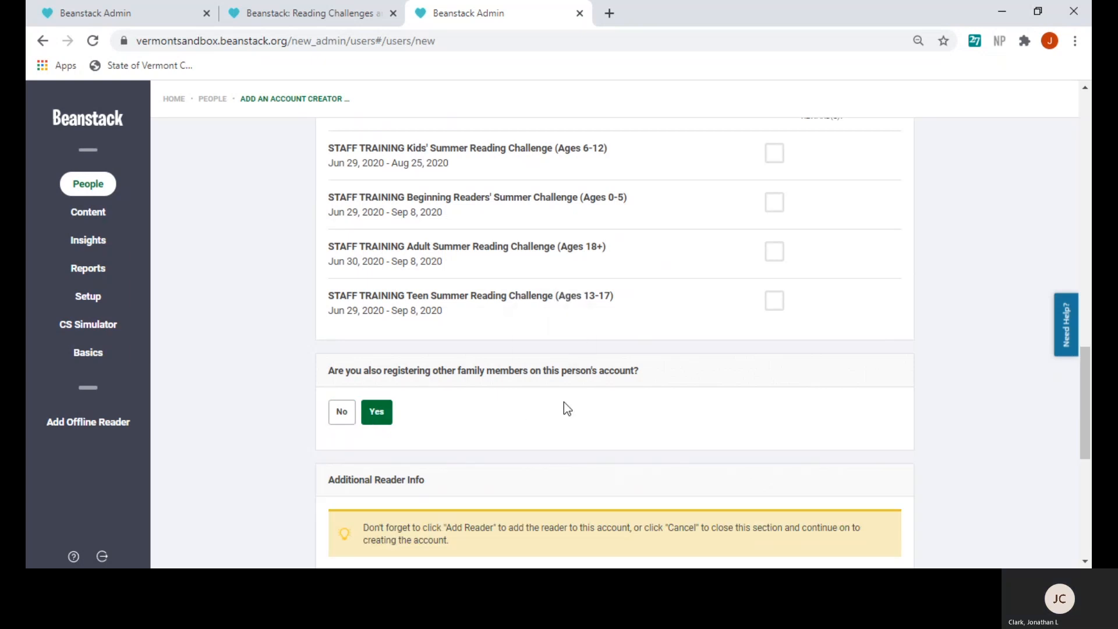
scroll(563, 402, "down", 5)
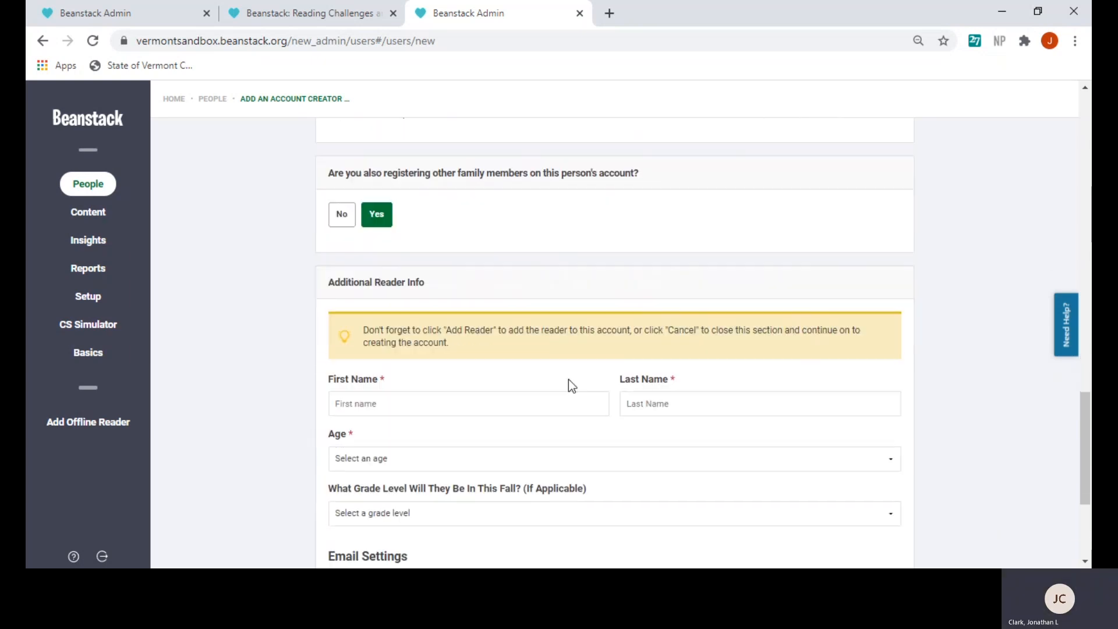
left_click(419, 289)
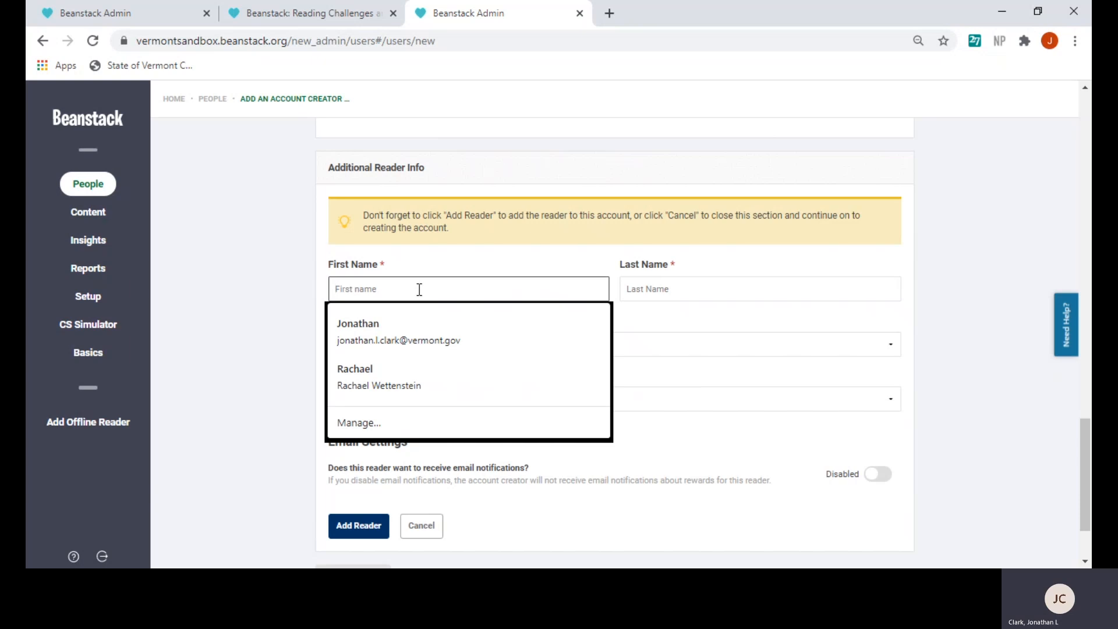
type("Begi")
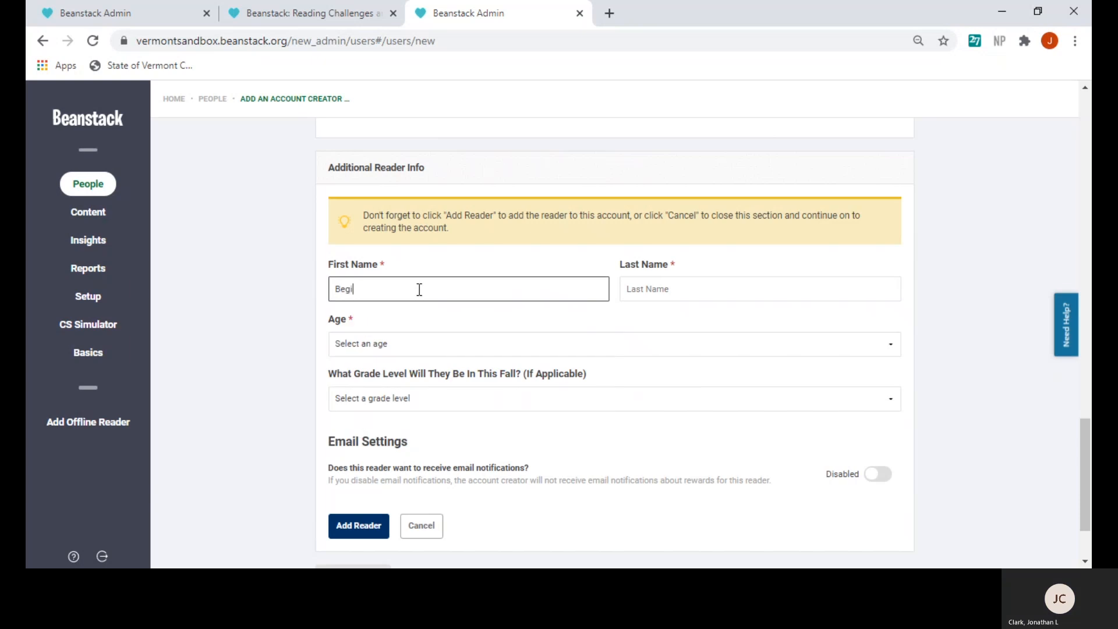
type("nning Reader")
left_click(685, 288)
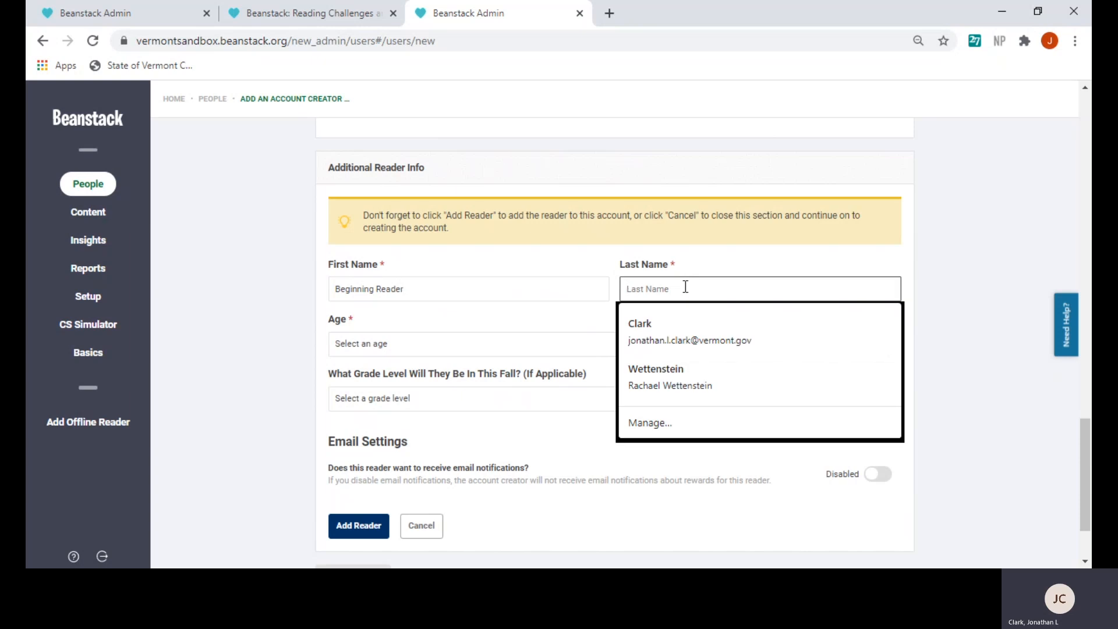
type("Ver")
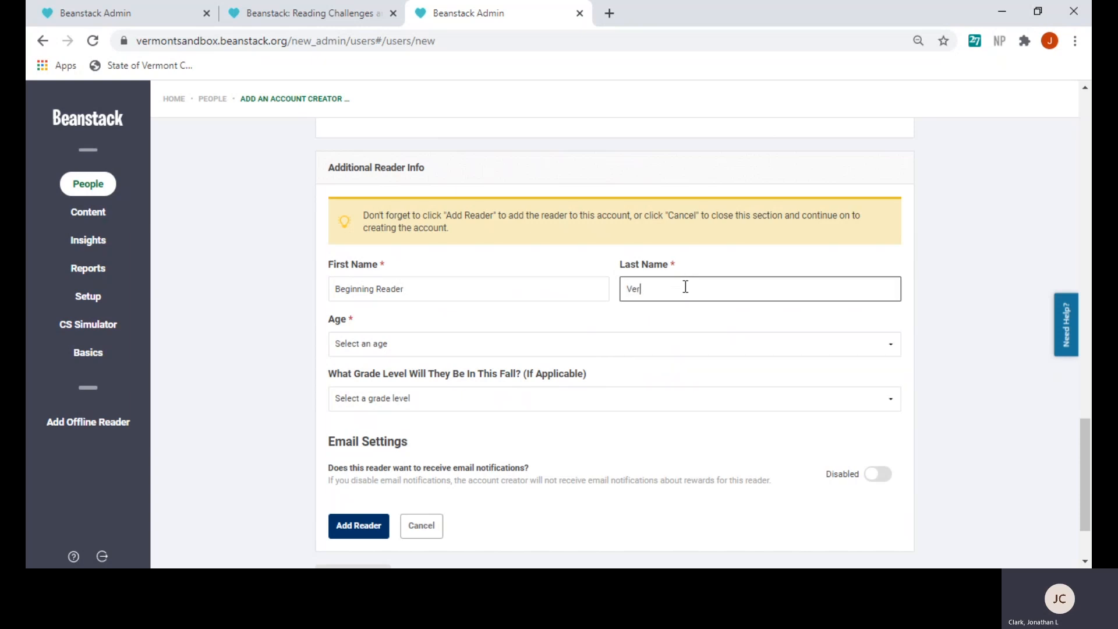
type("monter")
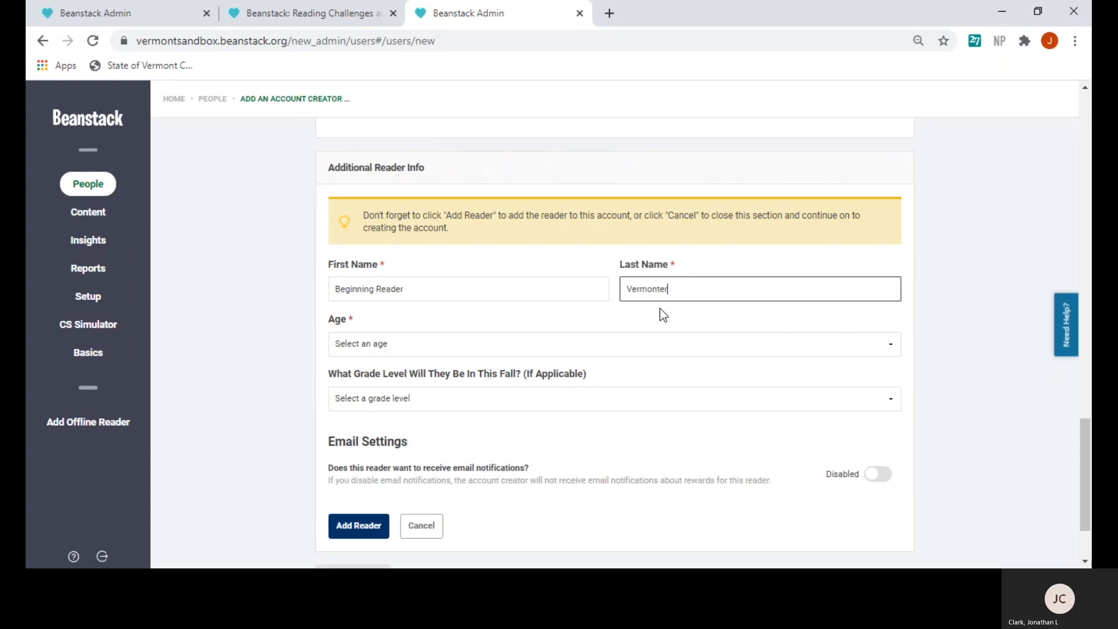
Set the Beginning Reader's age to 3 and fall grade level to Preschool
left_click(446, 349)
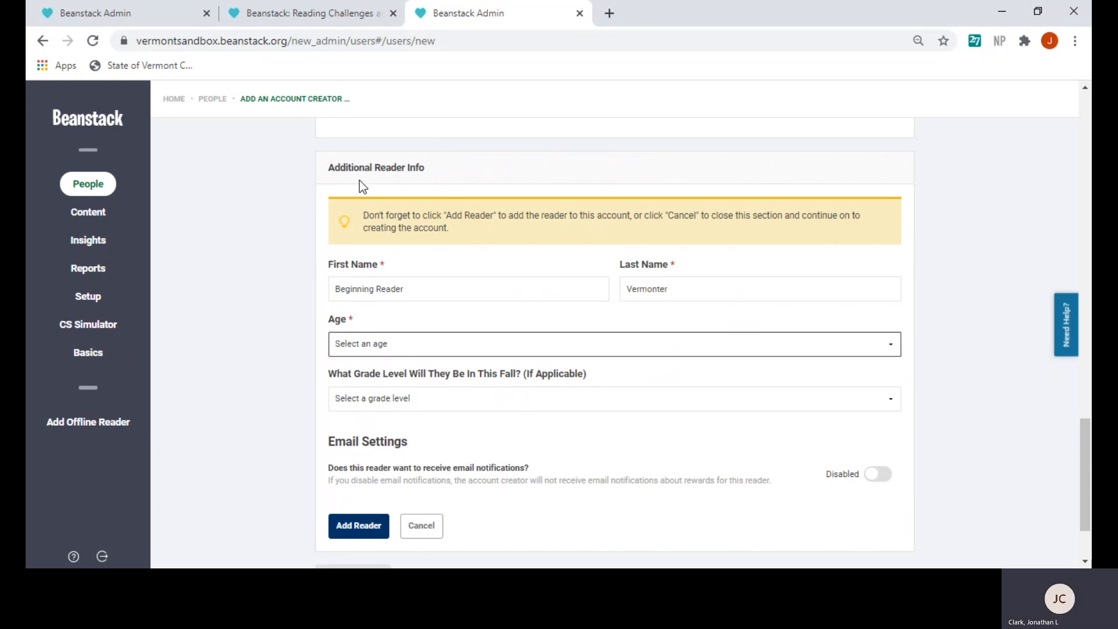
key("3")
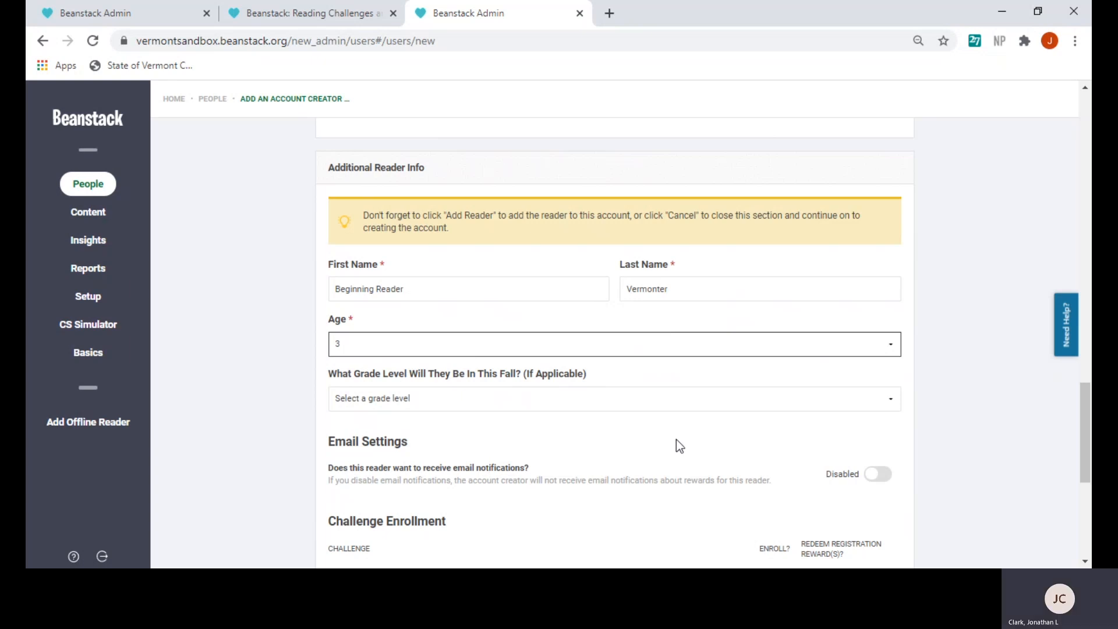
left_click(626, 406)
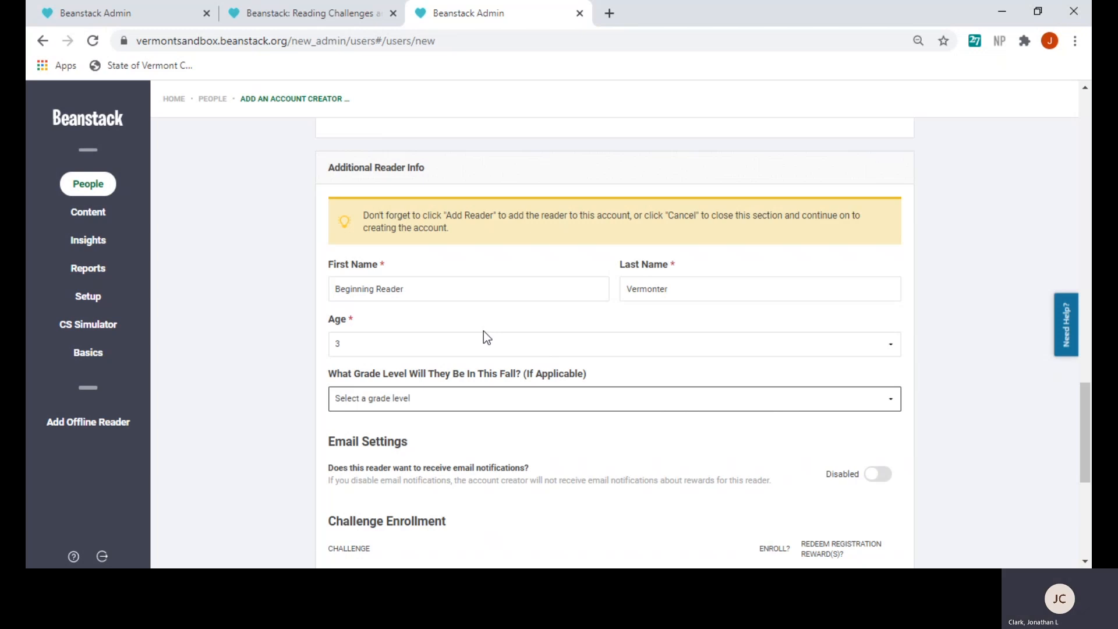
left_click(384, 229)
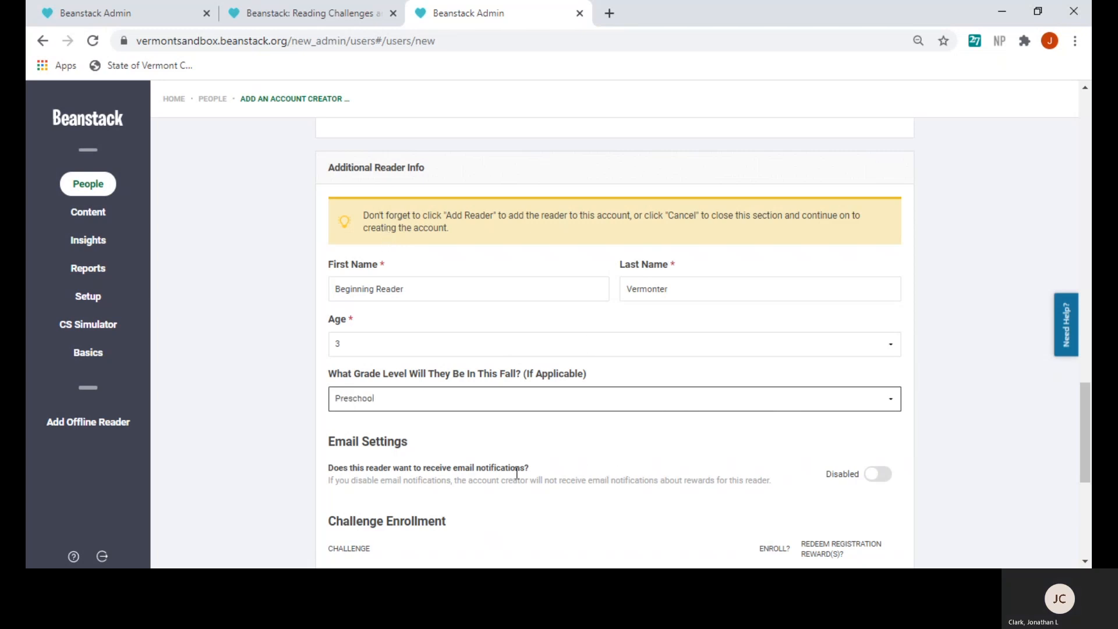
scroll(517, 469, "down", 3)
scroll(612, 454, "down", 4)
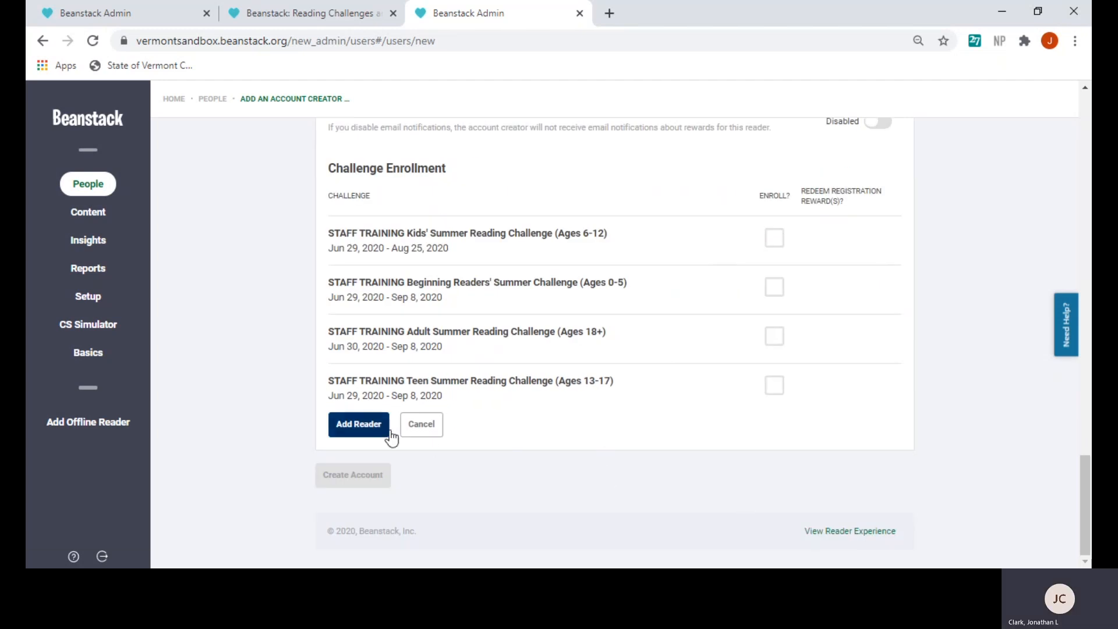
Add Beginning Reader to the pending readers and enter a new reader named 'Child' with the family surname
left_click(360, 426)
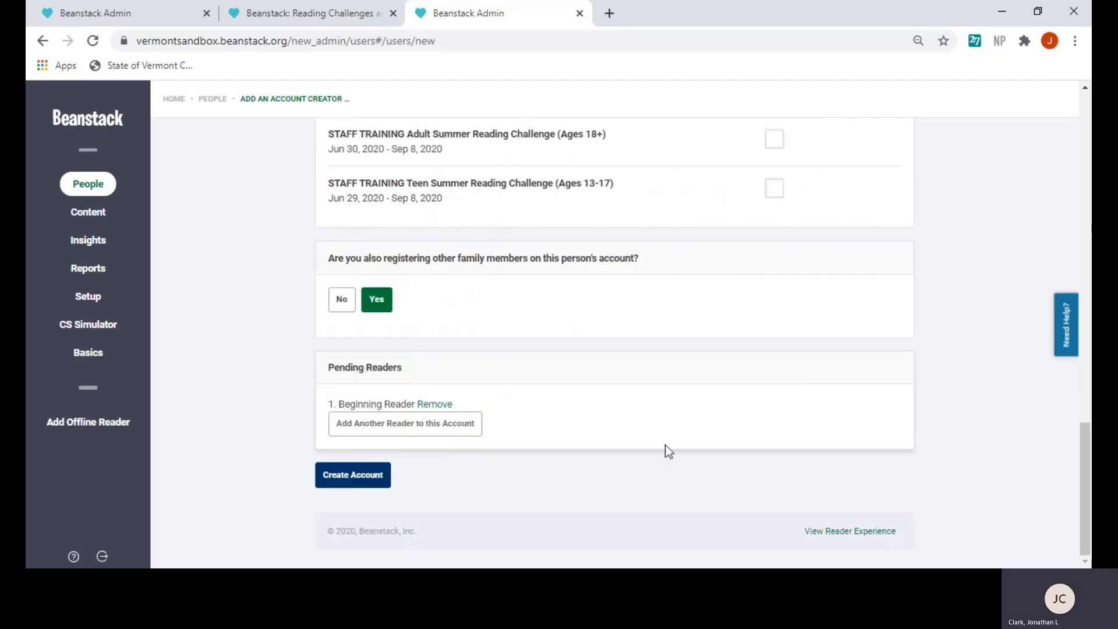
left_click(385, 426)
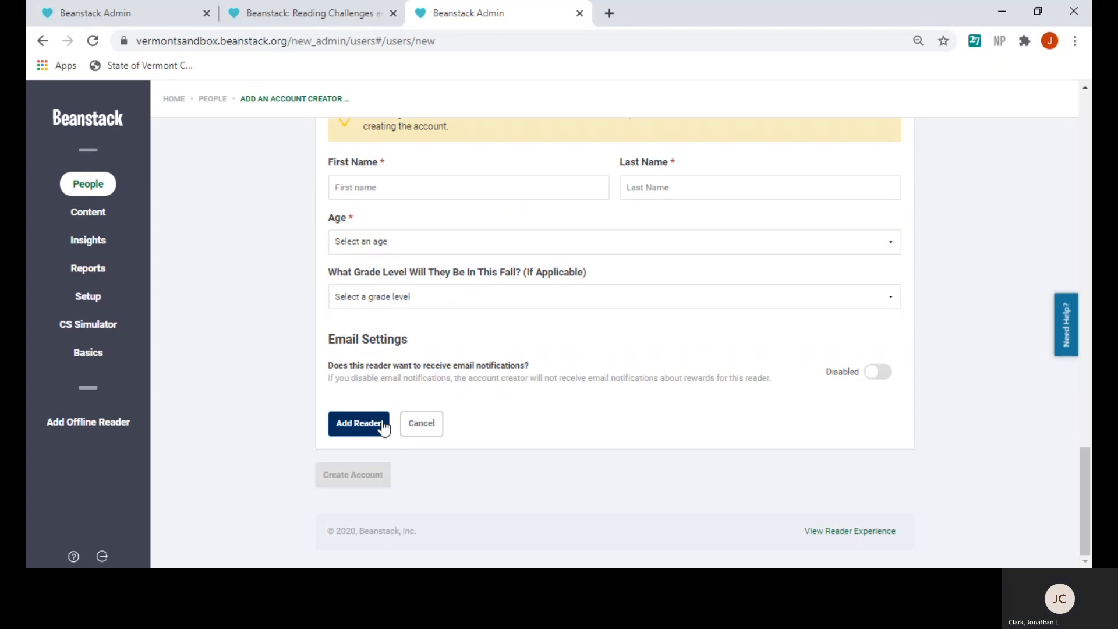
left_click(359, 186)
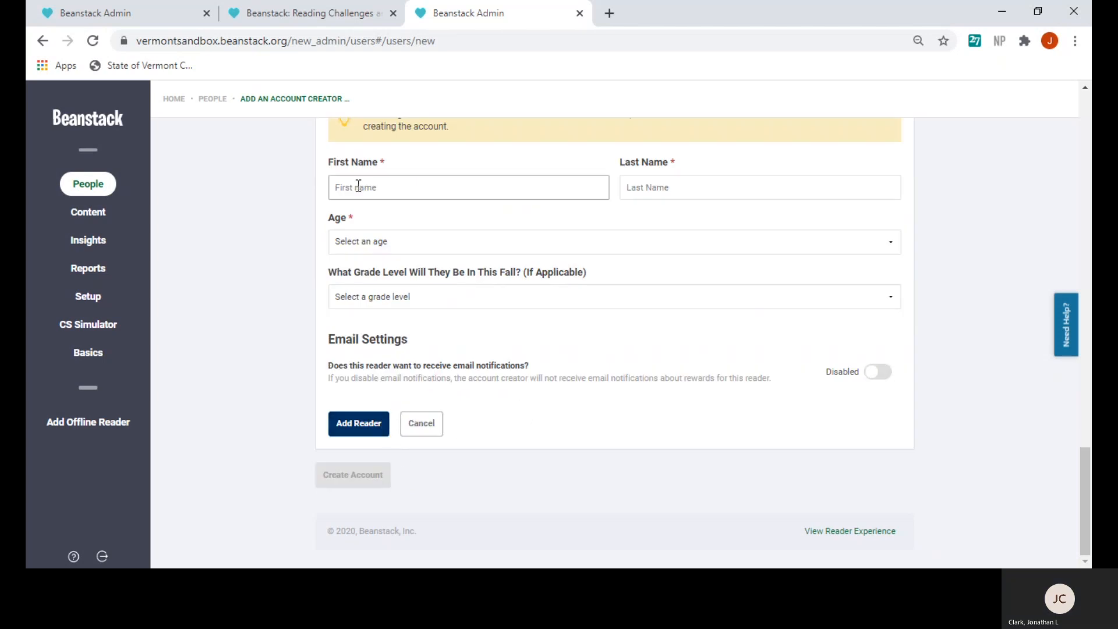
type("Child")
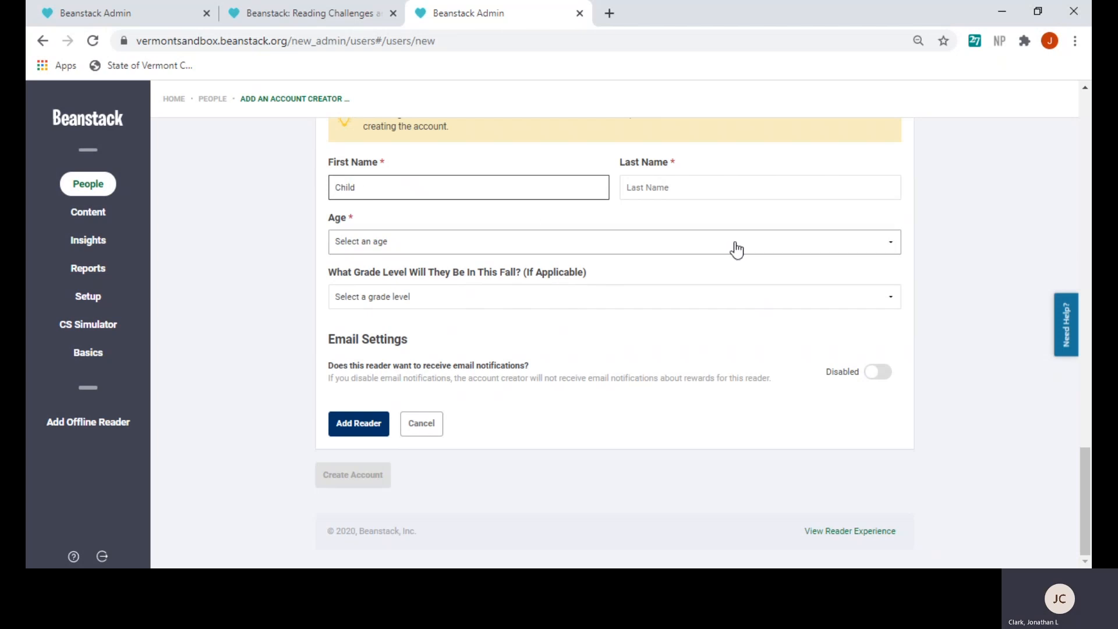
left_click(679, 185)
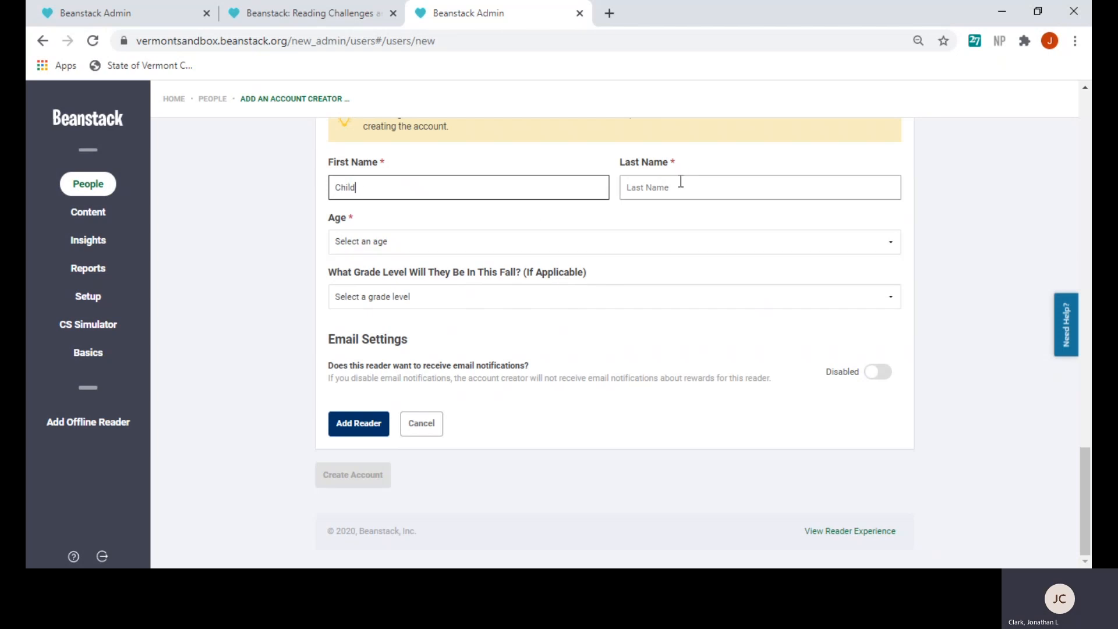
key("Escape")
type("Ver")
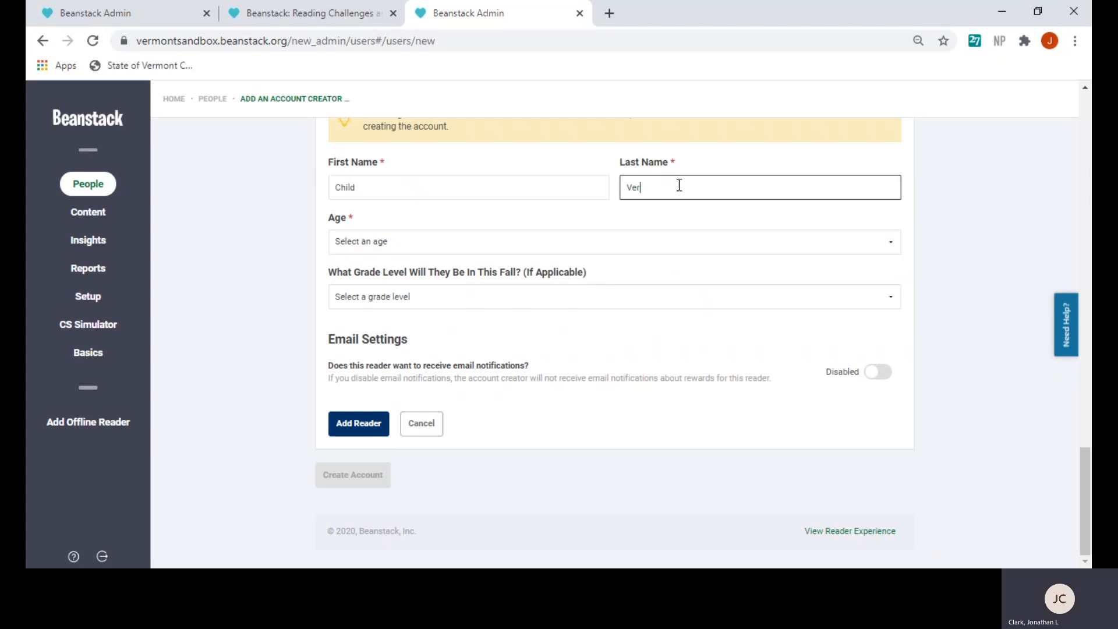
type("monter")
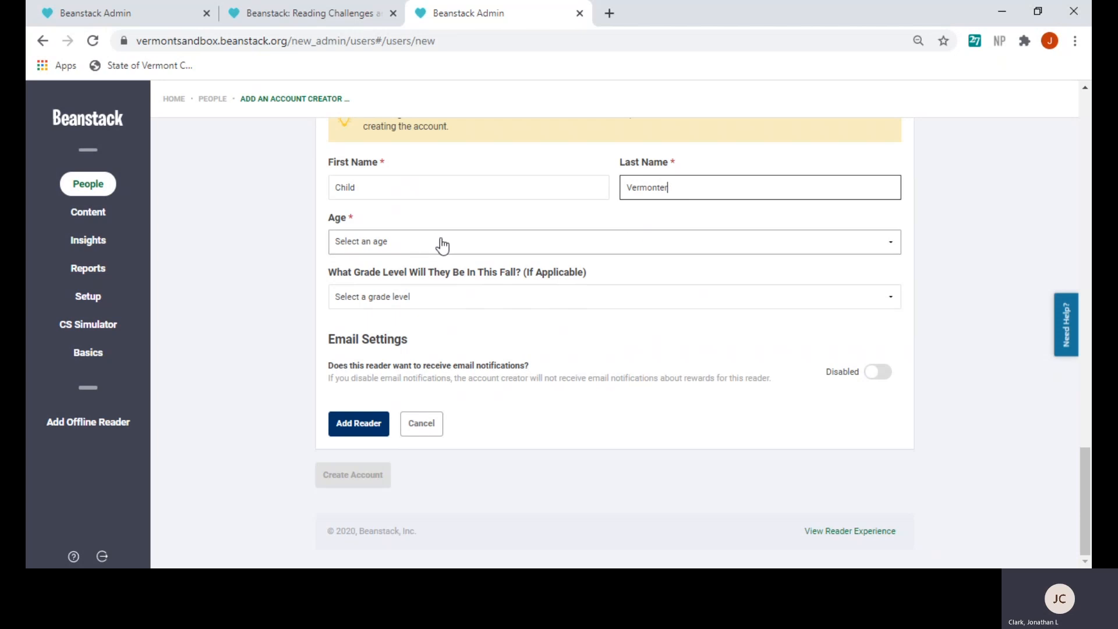
key("Tab")
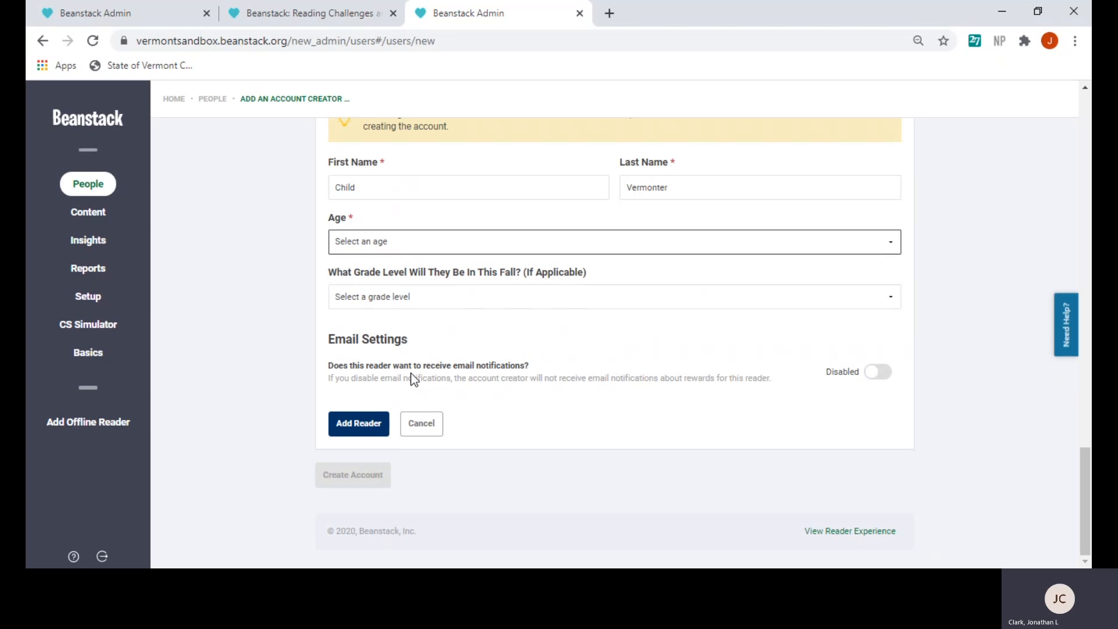
Set the Child reader's age to 8 and add Child to the pending readers
left_click(385, 441)
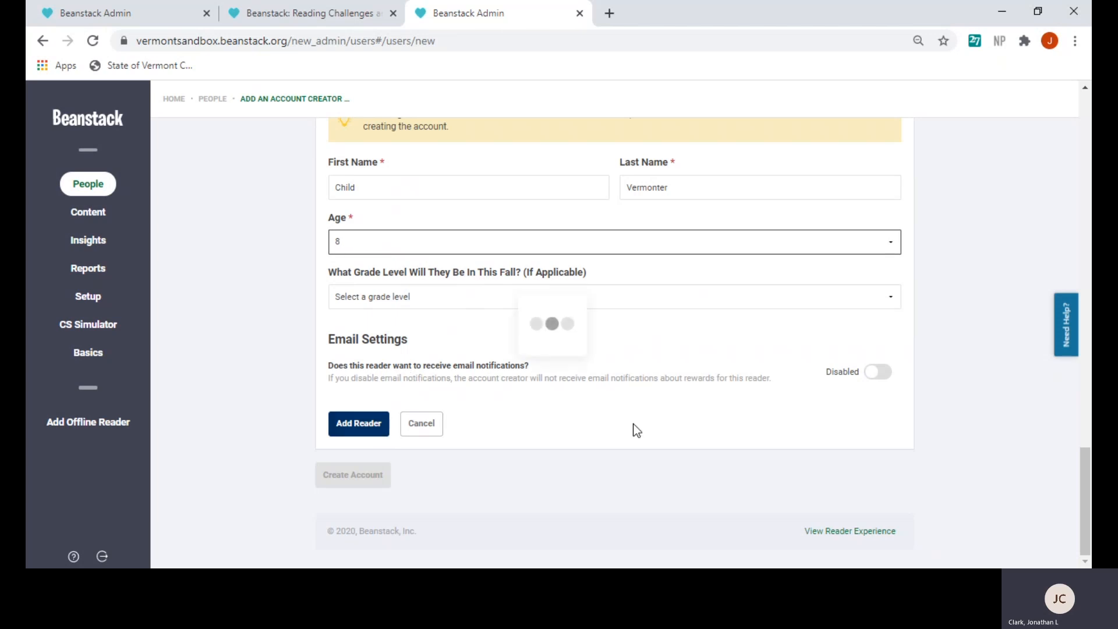
scroll(526, 389, "down", 2)
scroll(593, 412, "down", 2)
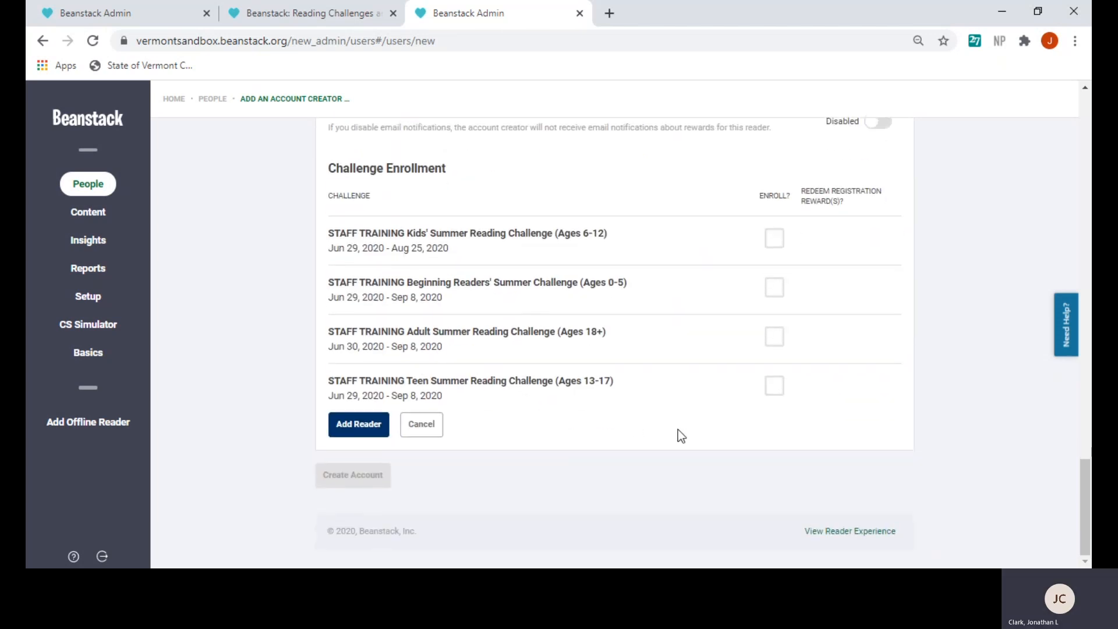
scroll(677, 432, "up", 3)
scroll(677, 432, "up", 1)
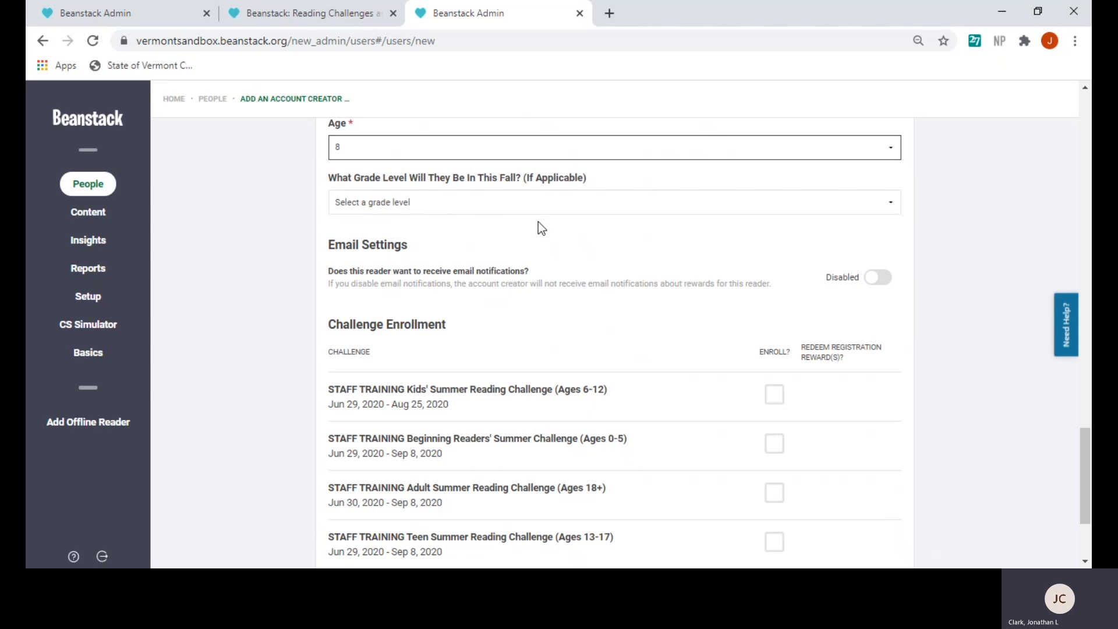
scroll(508, 384, "down", 3)
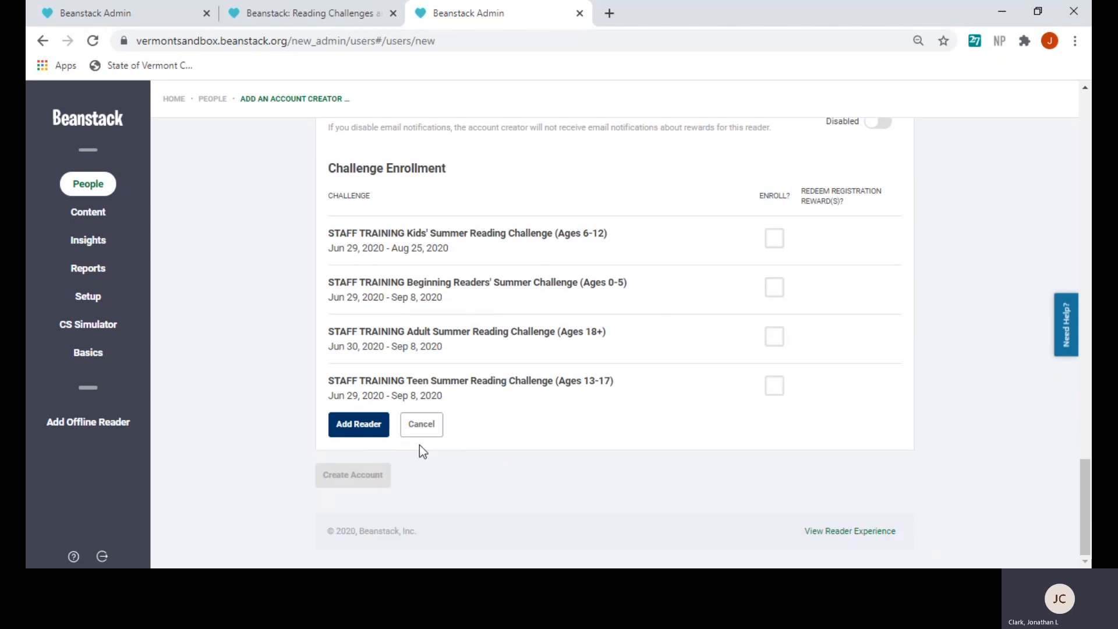
left_click(361, 432)
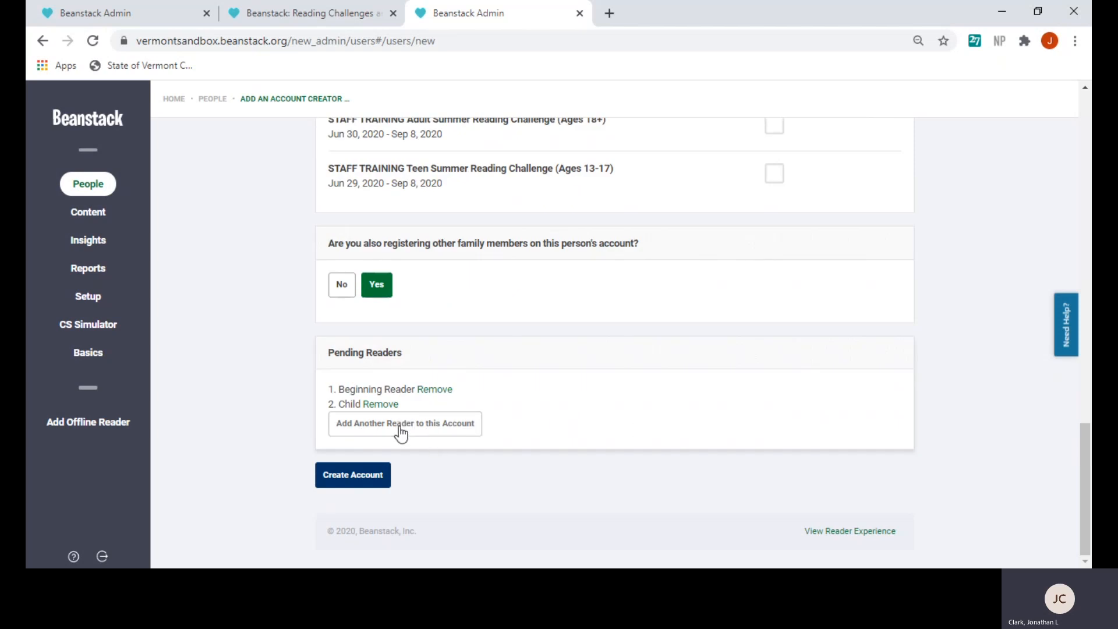
Add a third reader named 'Teen' with the family surname, typing 13 for age, to the pending readers
left_click(417, 430)
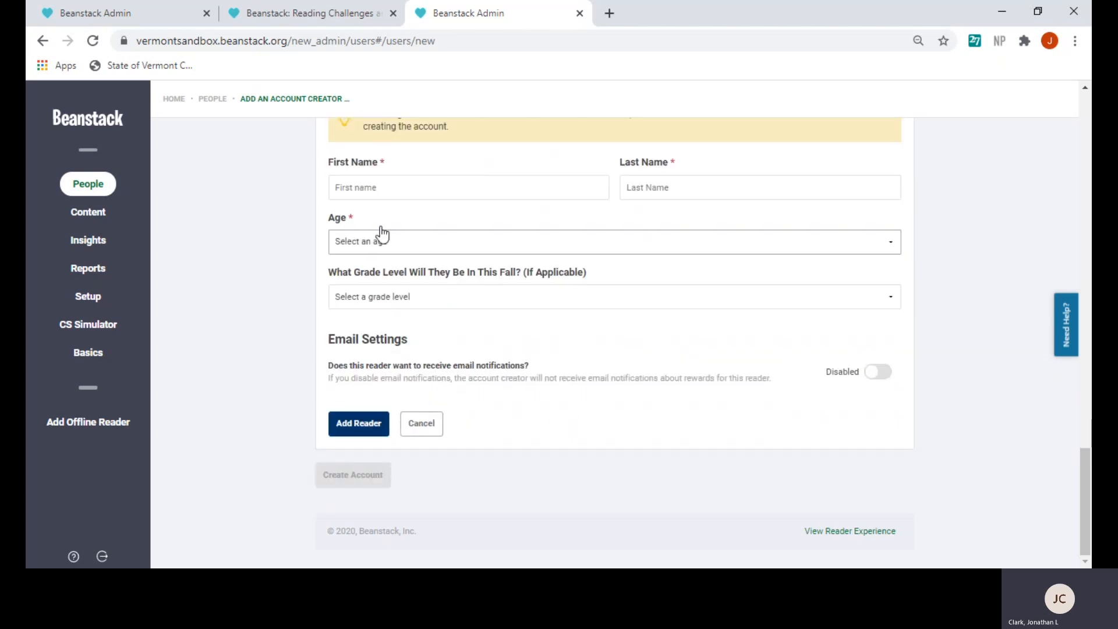
left_click(364, 190)
type("T")
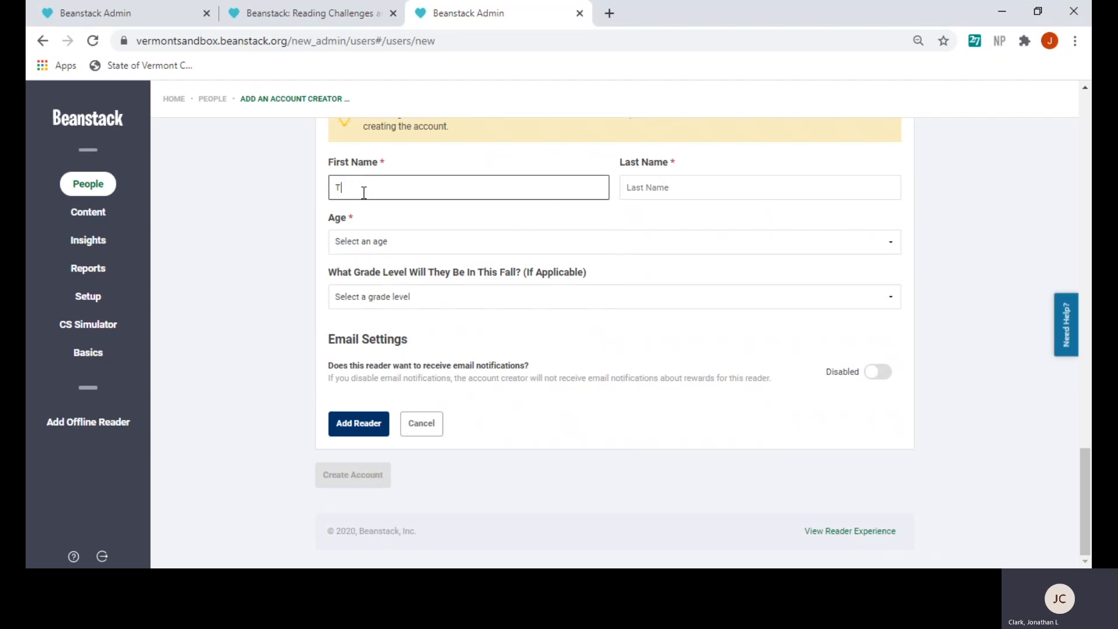
type("een")
key("Tab")
type("Vermonter")
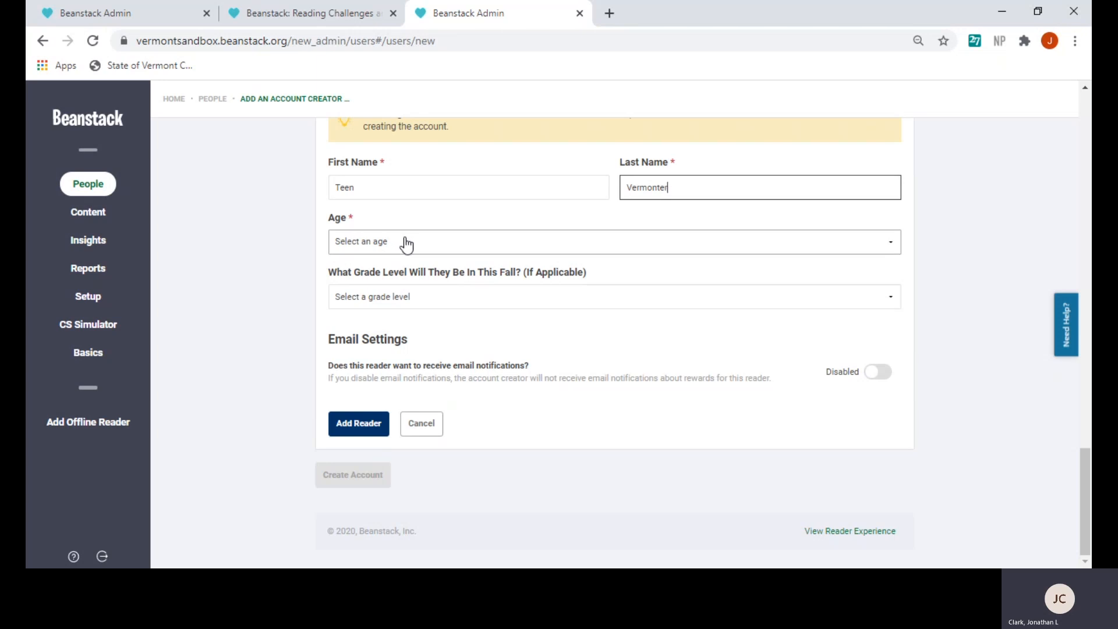
key("Tab")
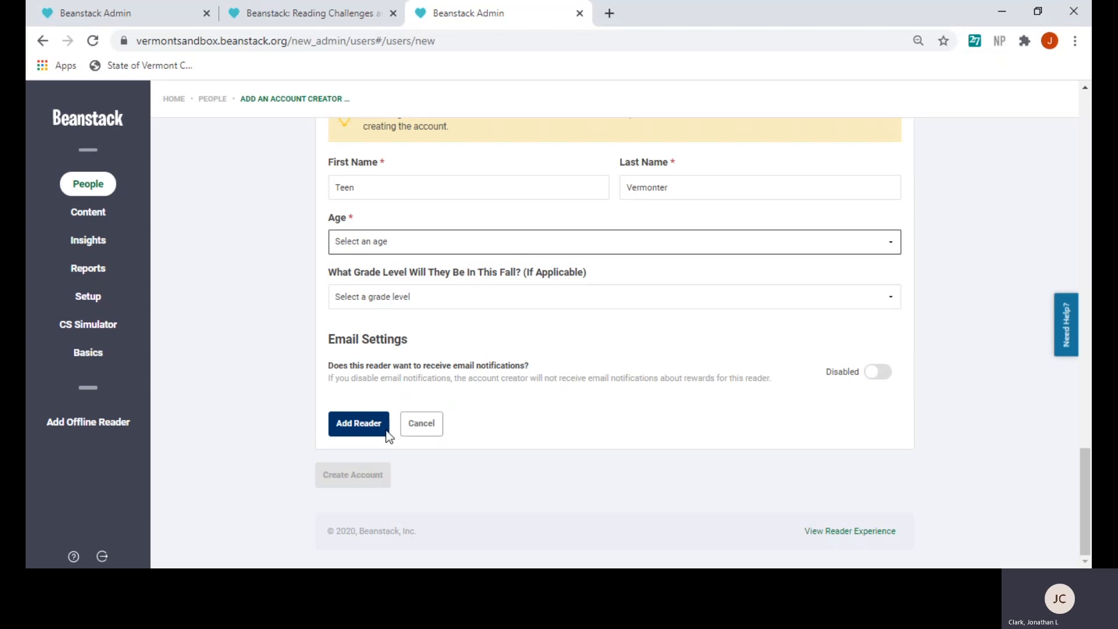
type("13")
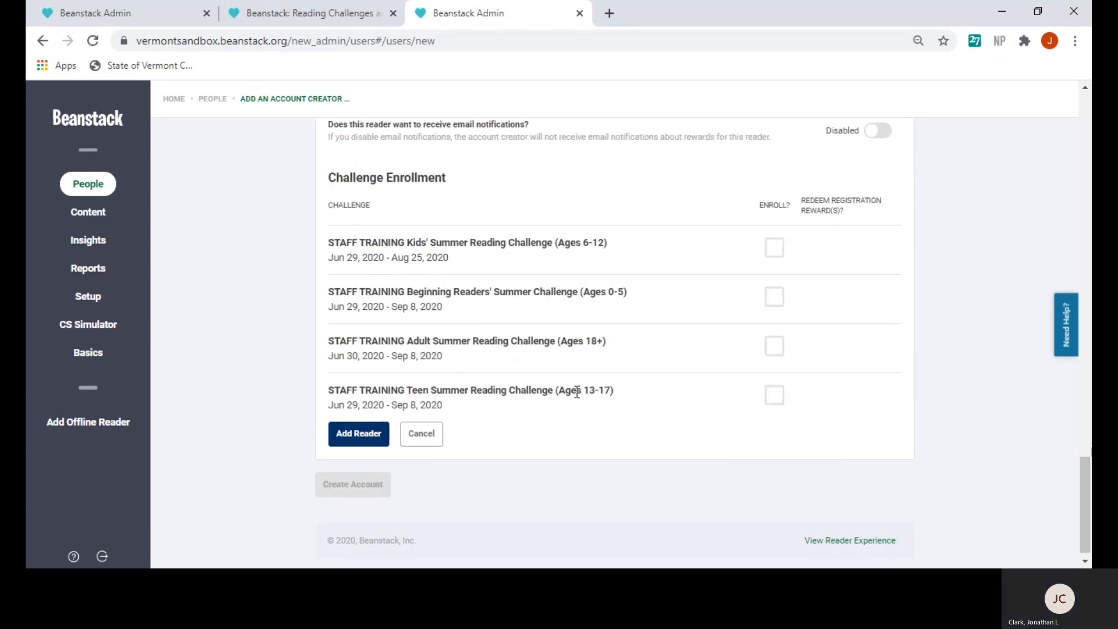
left_click(358, 428)
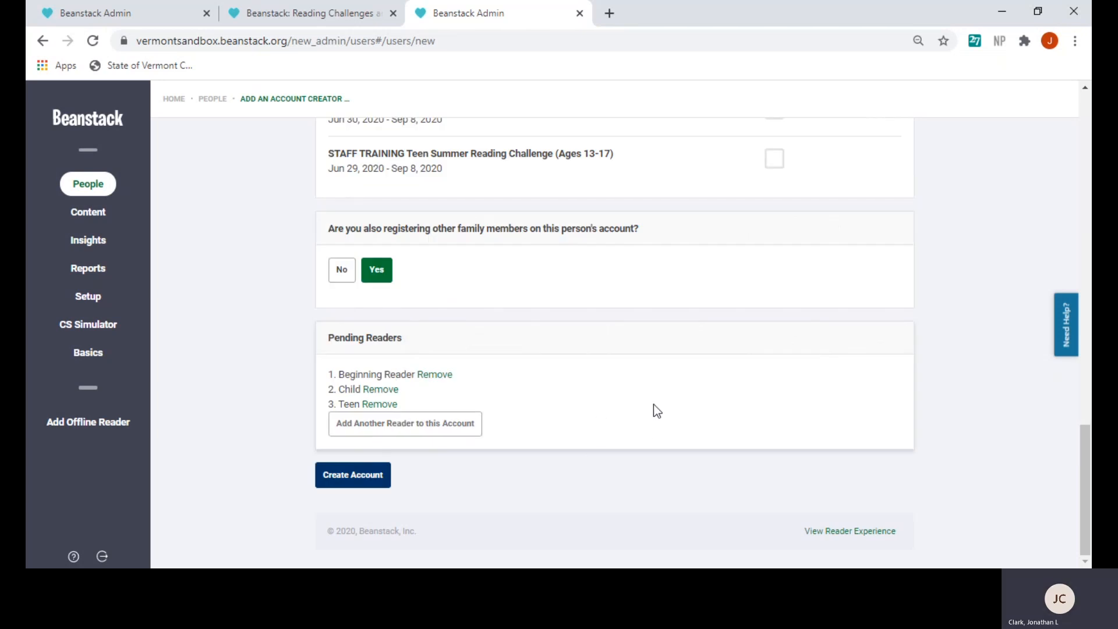
Review the form and create the family account with its three pending readers
scroll(476, 382, "up", 20)
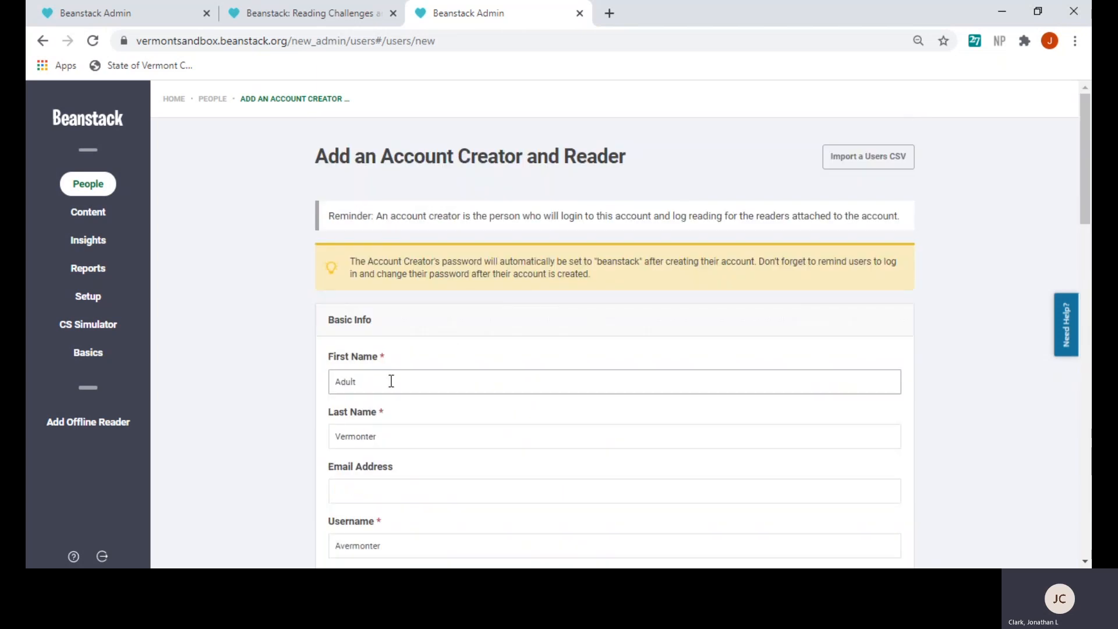
scroll(391, 383, "down", 4)
scroll(391, 382, "down", 15)
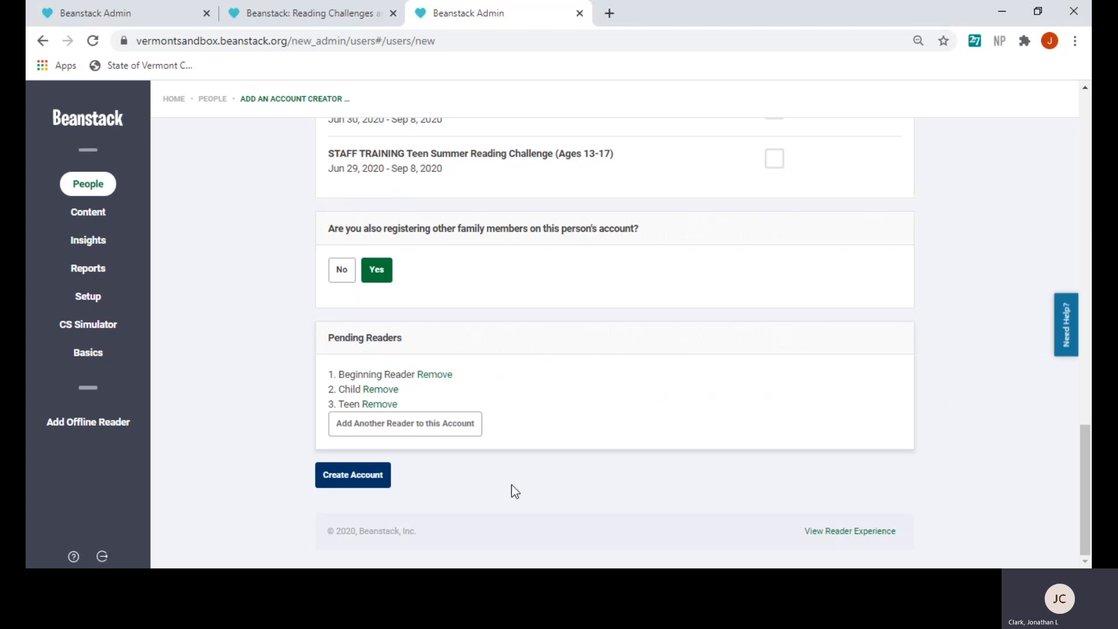
left_click(353, 477)
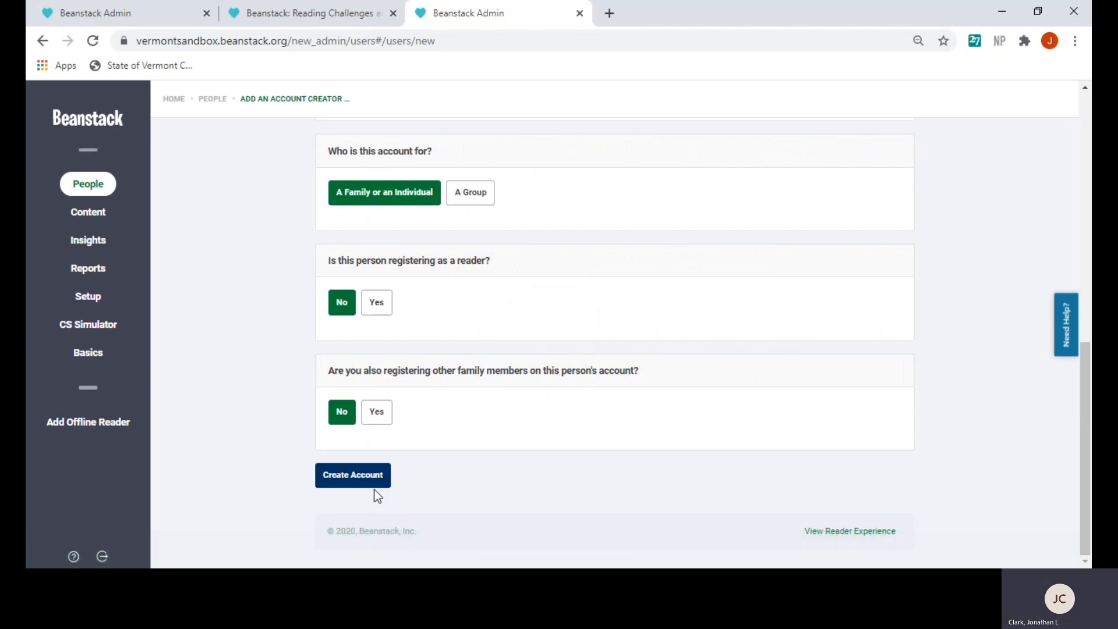
Look over the reset form, then return to the People overview page
scroll(277, 438, "up", 10)
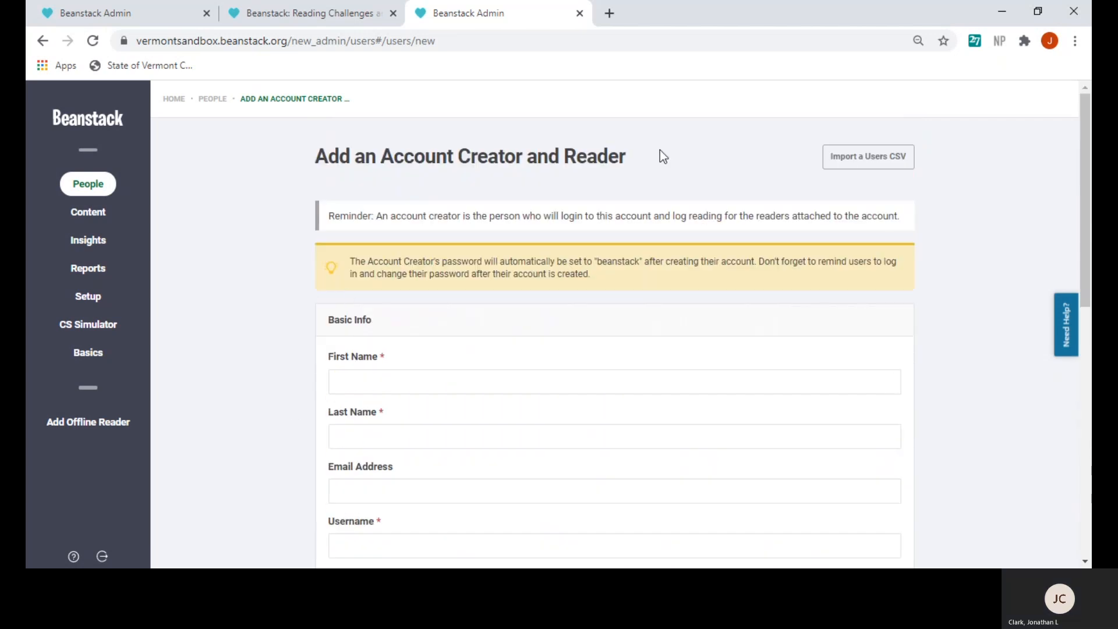
scroll(301, 431, "down", 10)
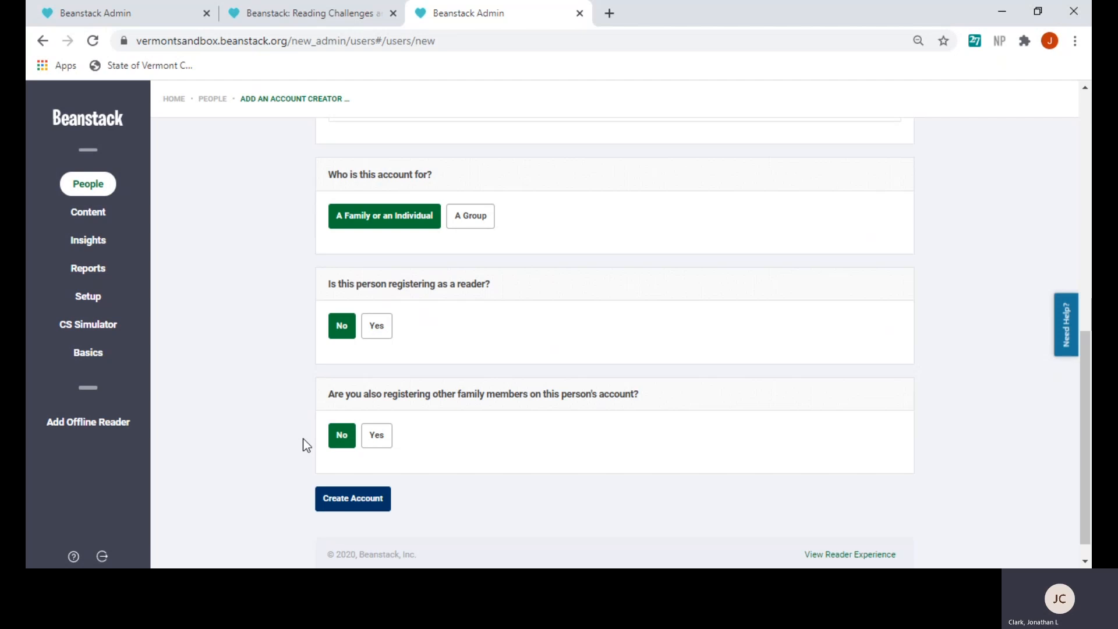
scroll(303, 446, "up", 10)
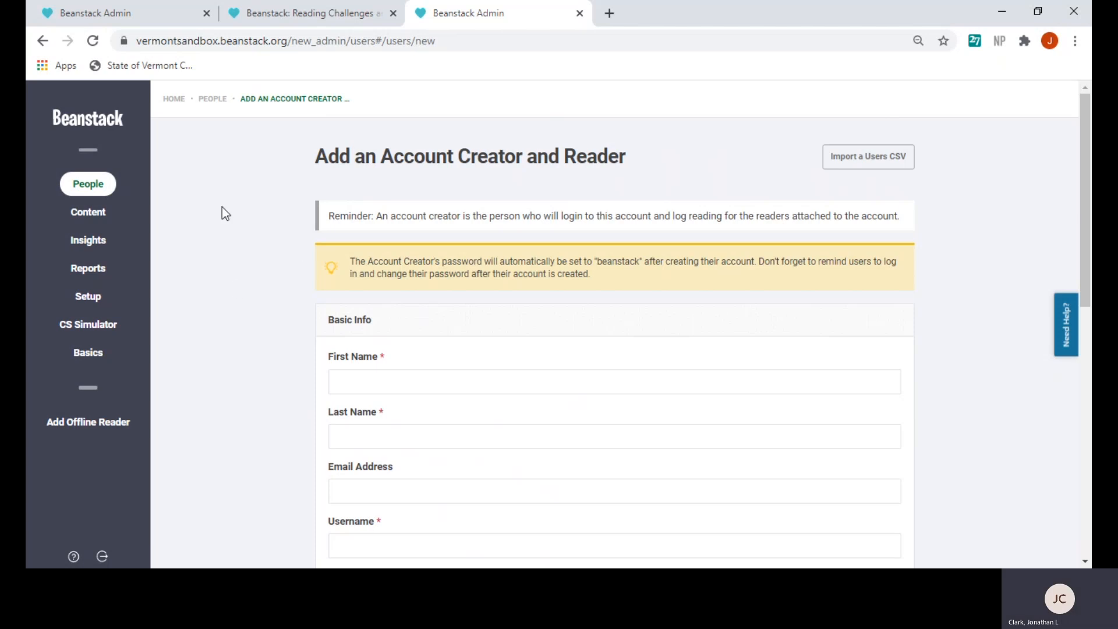
left_click(103, 188)
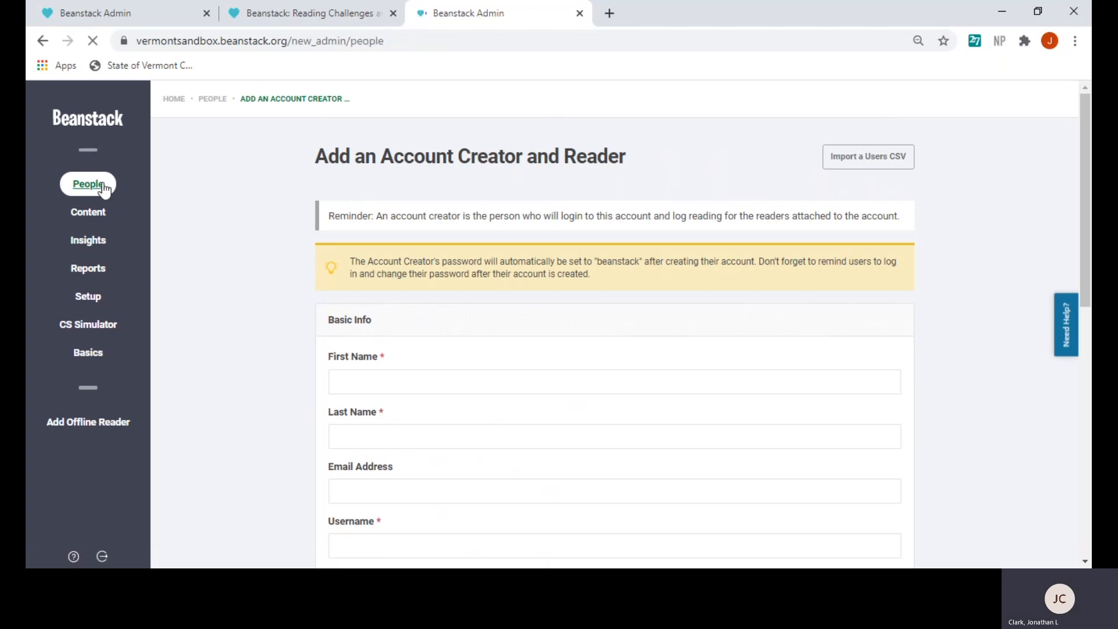